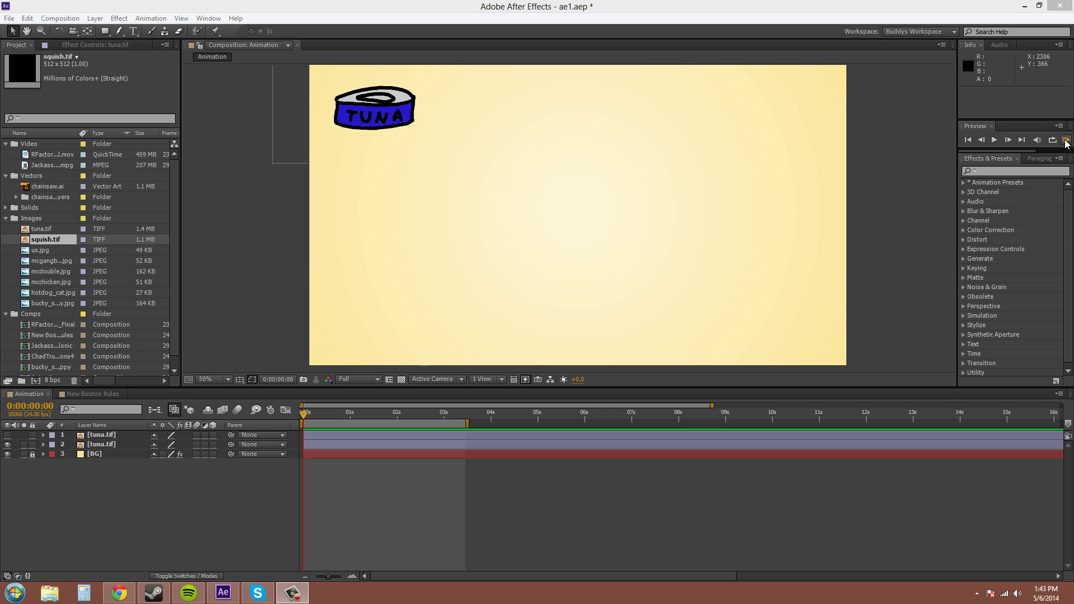
- Play and stop a preview of the current tuna animation
left_click(1067, 144)
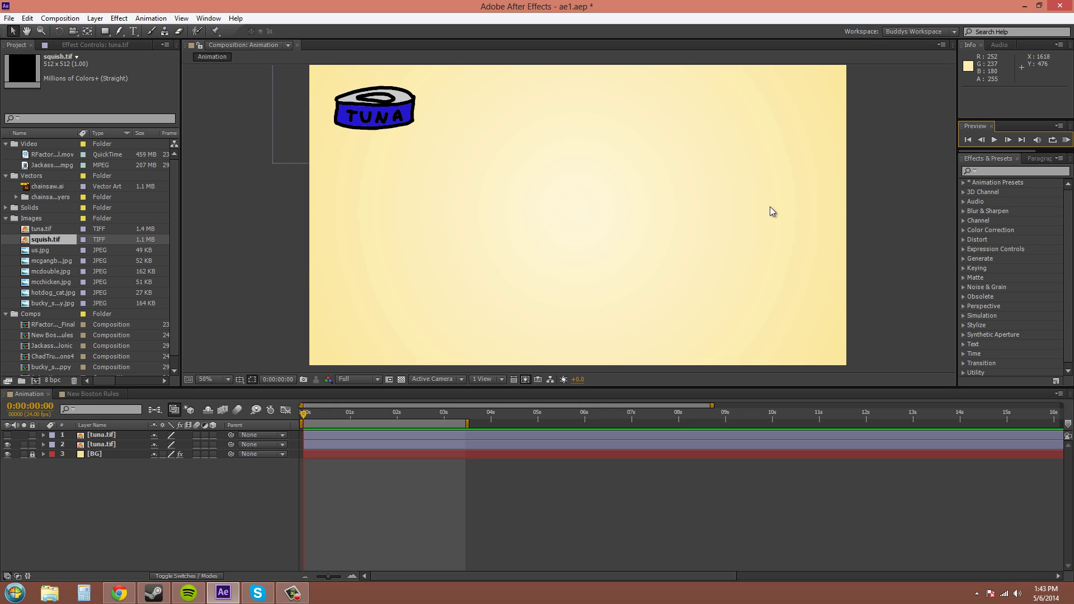
key("KP_0")
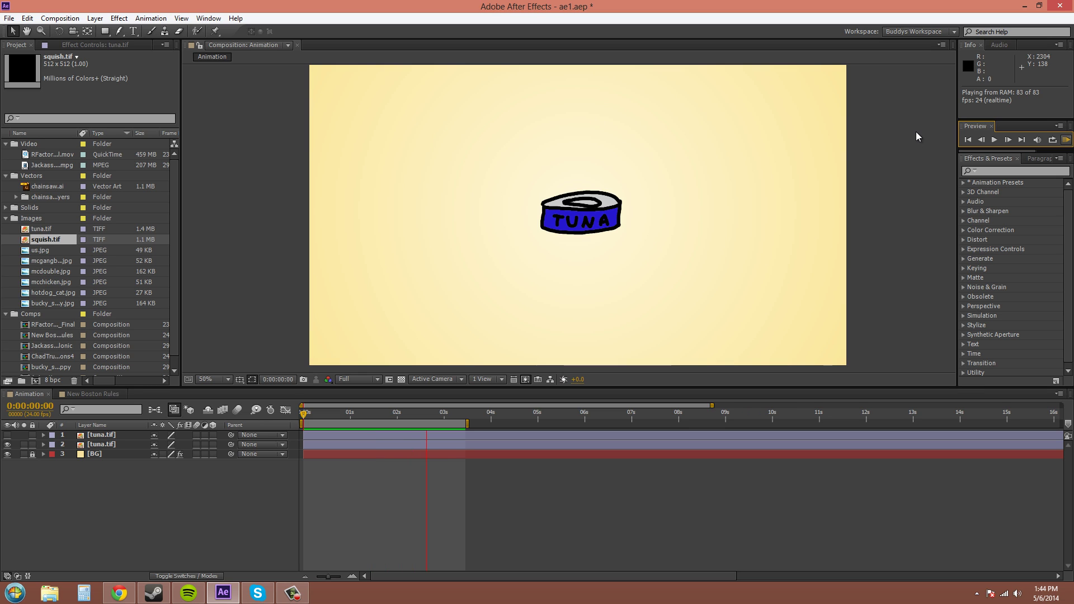
left_click(1066, 140)
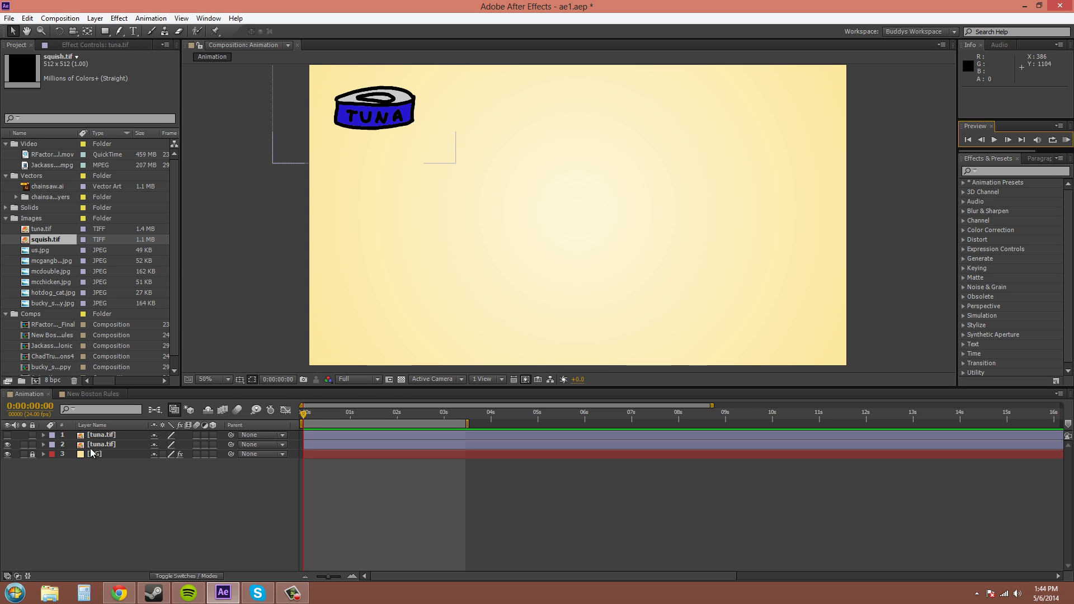
- Twirl open the second tuna layer to show its four Position keyframes
left_click(44, 445)
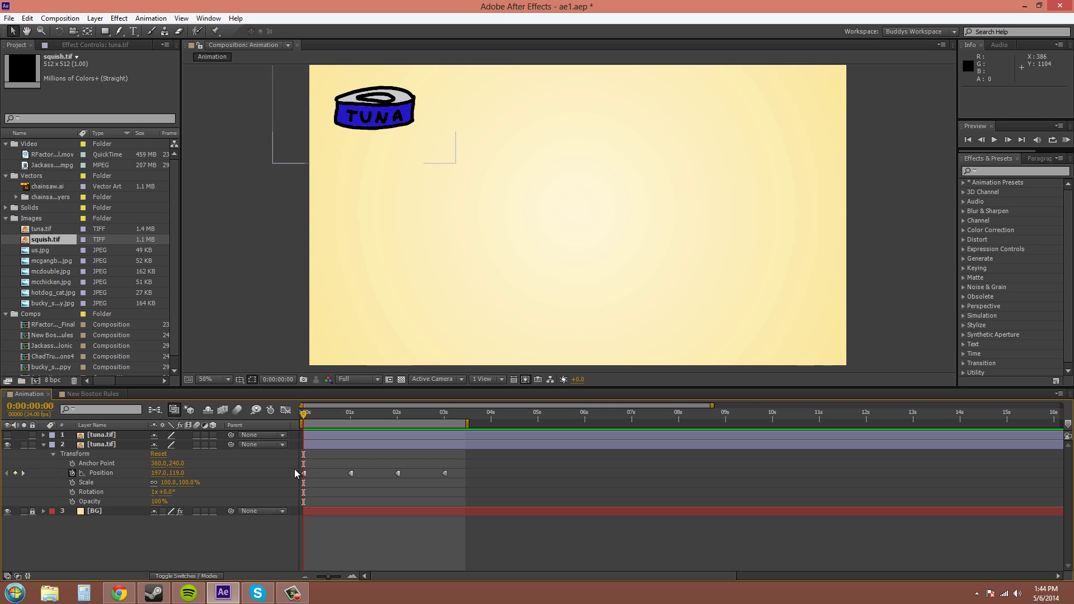
left_click_drag(296, 473, 455, 482)
left_click(452, 461)
left_click(150, 19)
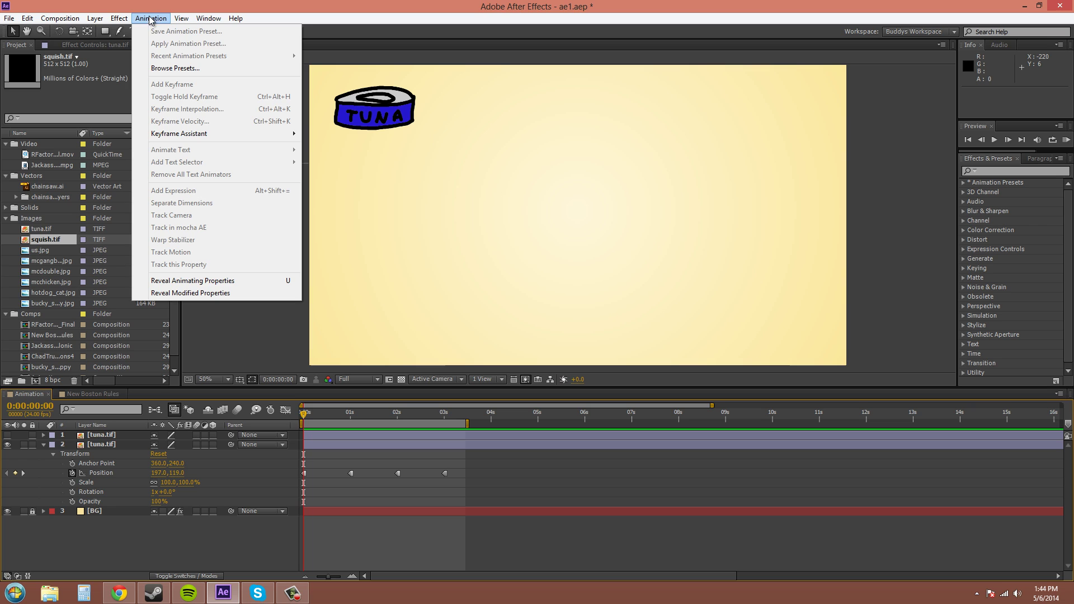
mouse_move(203, 135)
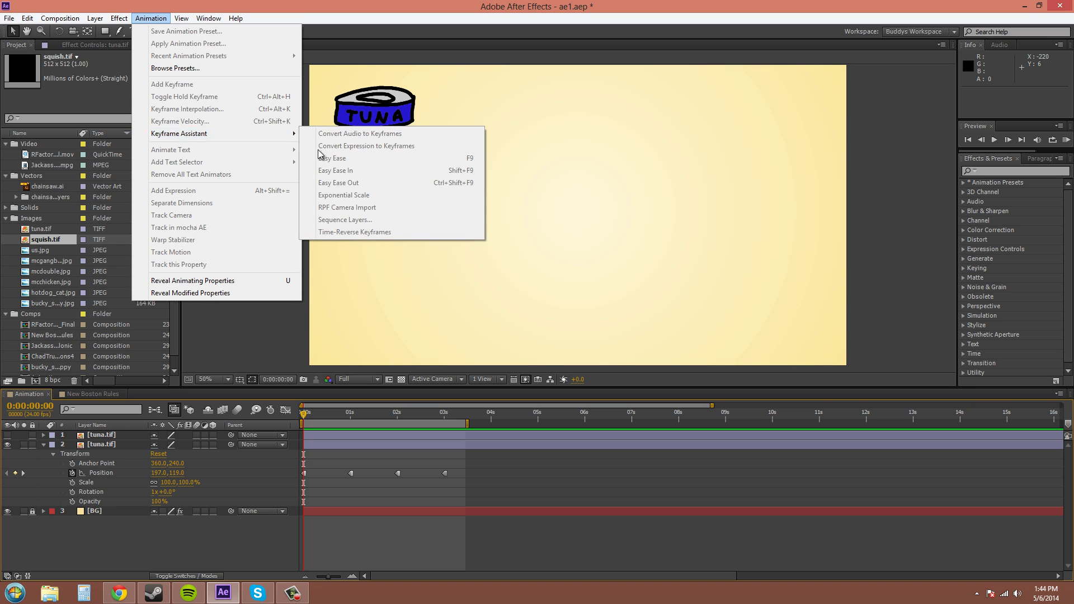
left_click(397, 486)
- Toggle the 1s Position keyframe between hold and linear to compare the motion path
left_click(351, 473)
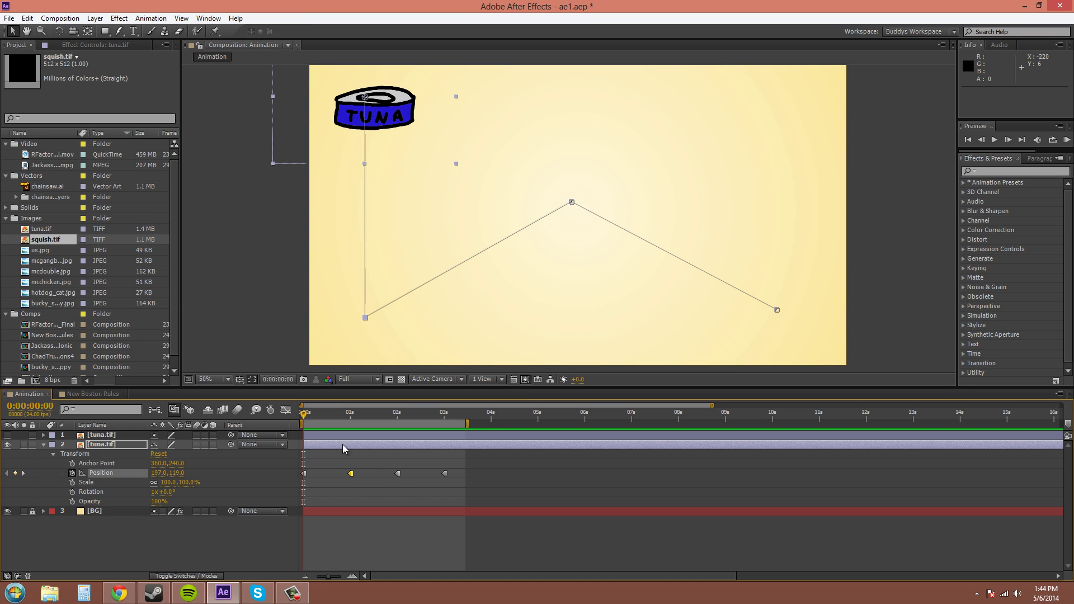
left_click(150, 19)
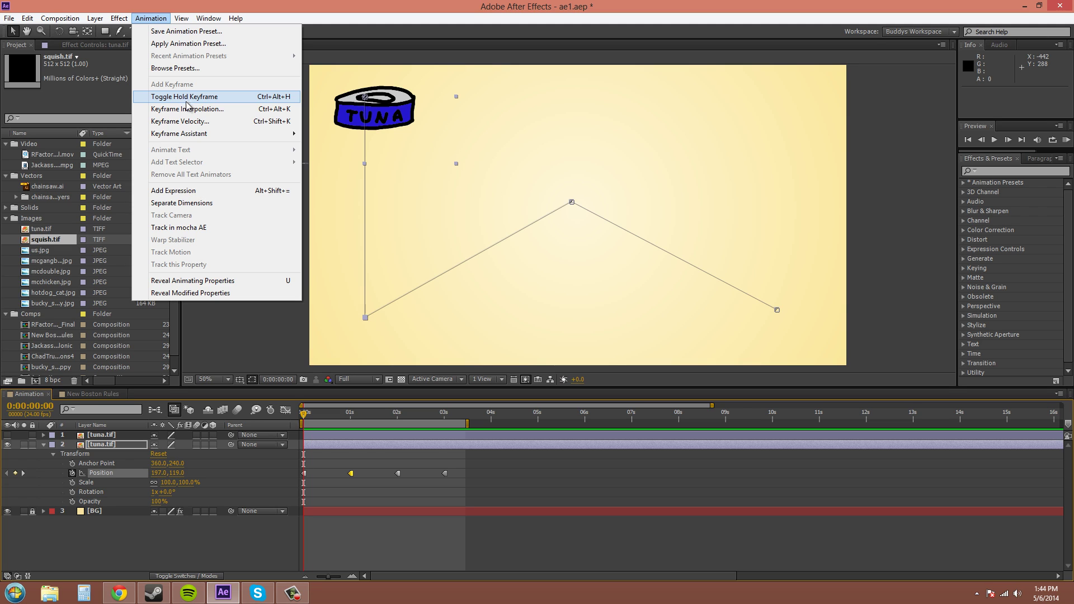
left_click(408, 496)
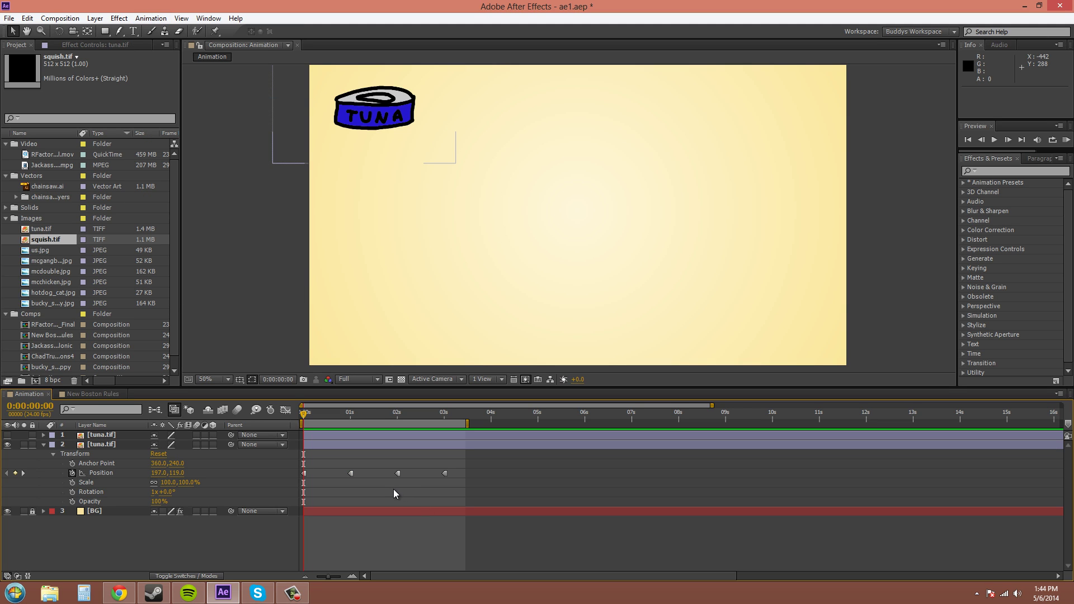
left_click(350, 473)
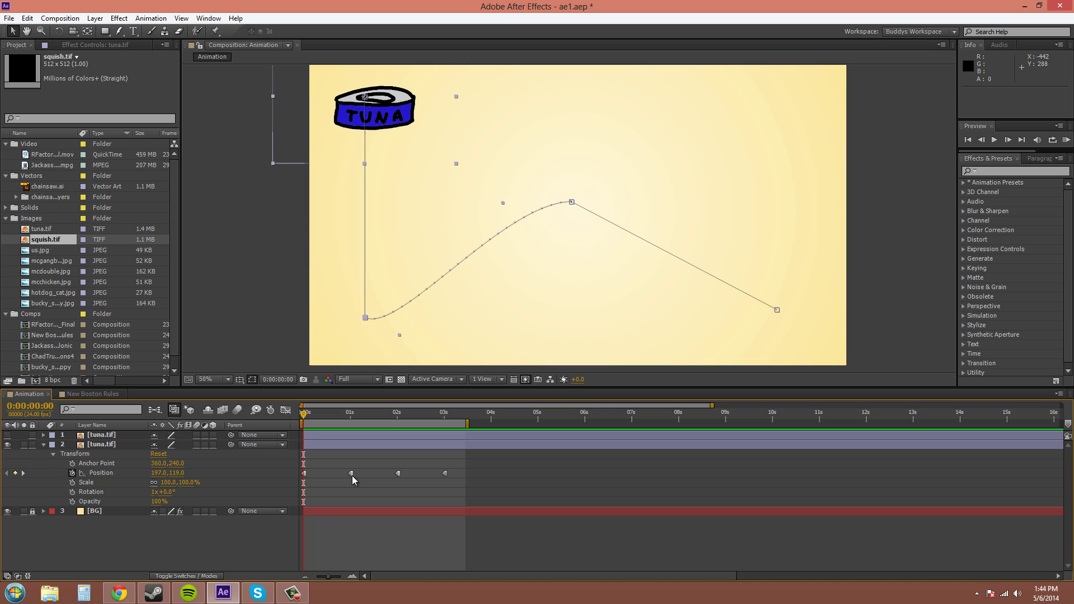
key("ctrl+alt+h")
left_click(398, 492)
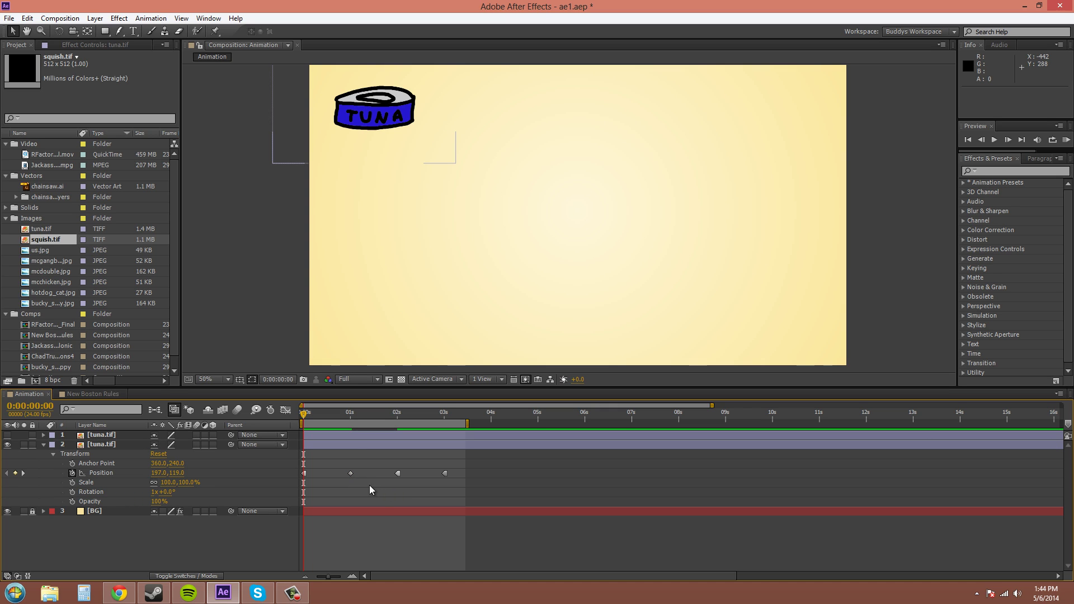
left_click(350, 473)
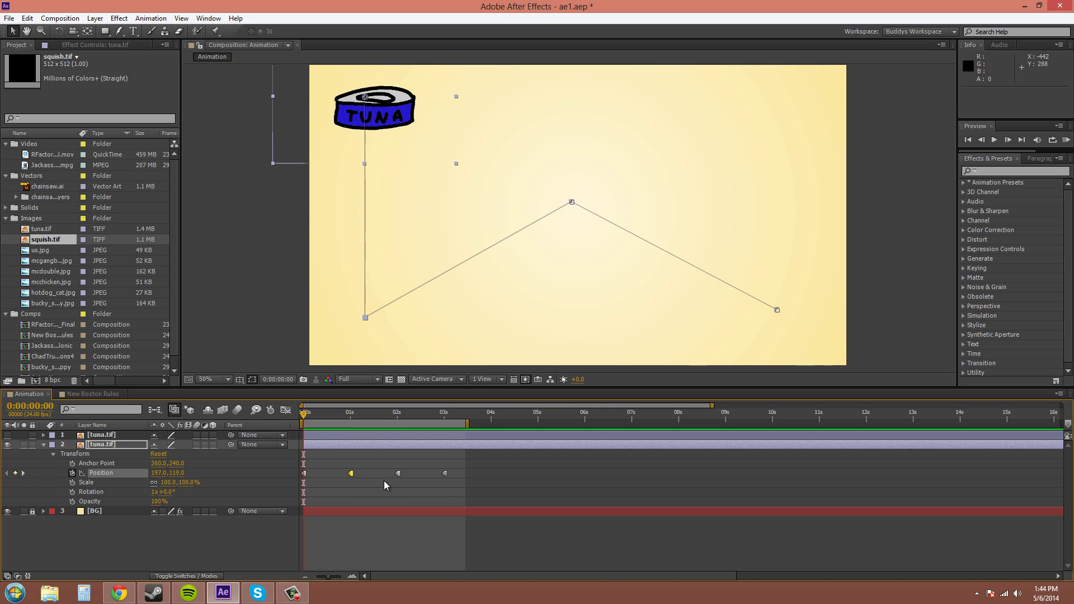
left_click(383, 480)
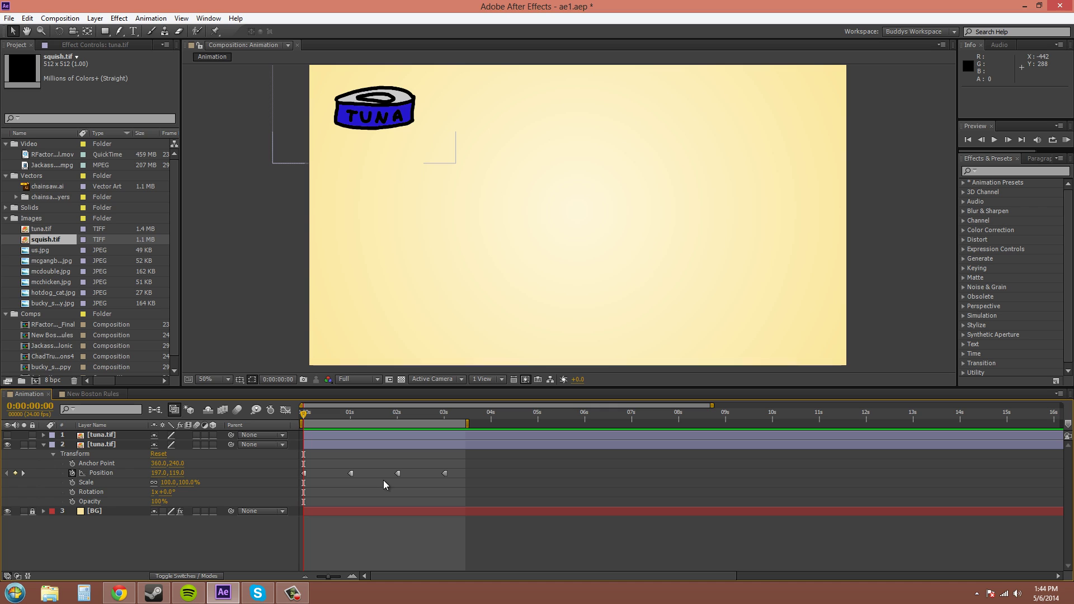
- Hide the second tuna layer, show the first, and place its can top-left
left_click(44, 444)
left_click(7, 444)
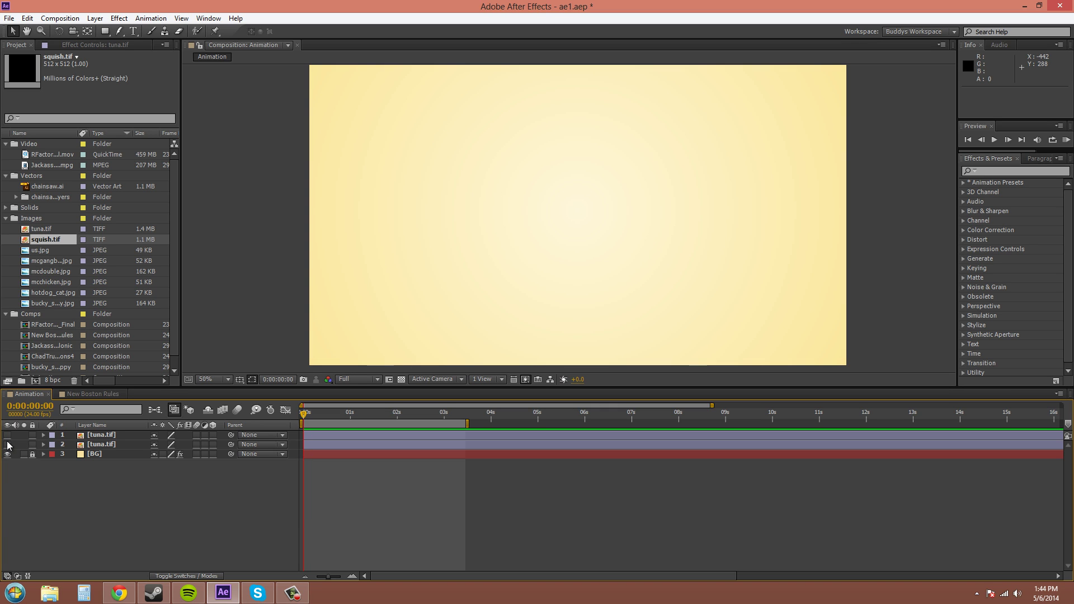
left_click(7, 435)
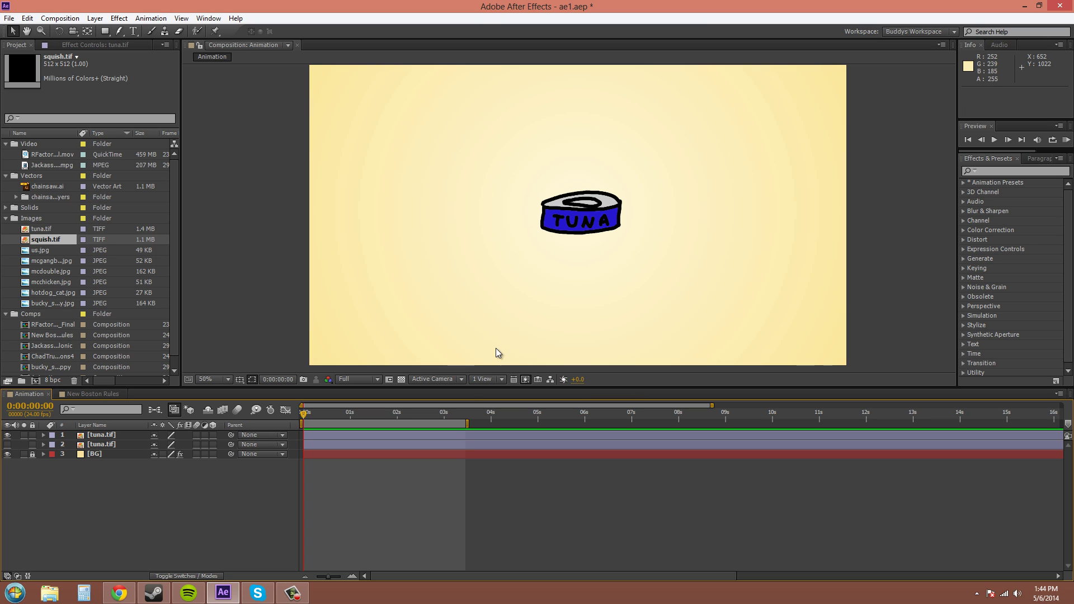
left_click_drag(417, 191, 429, 195)
left_click(429, 194)
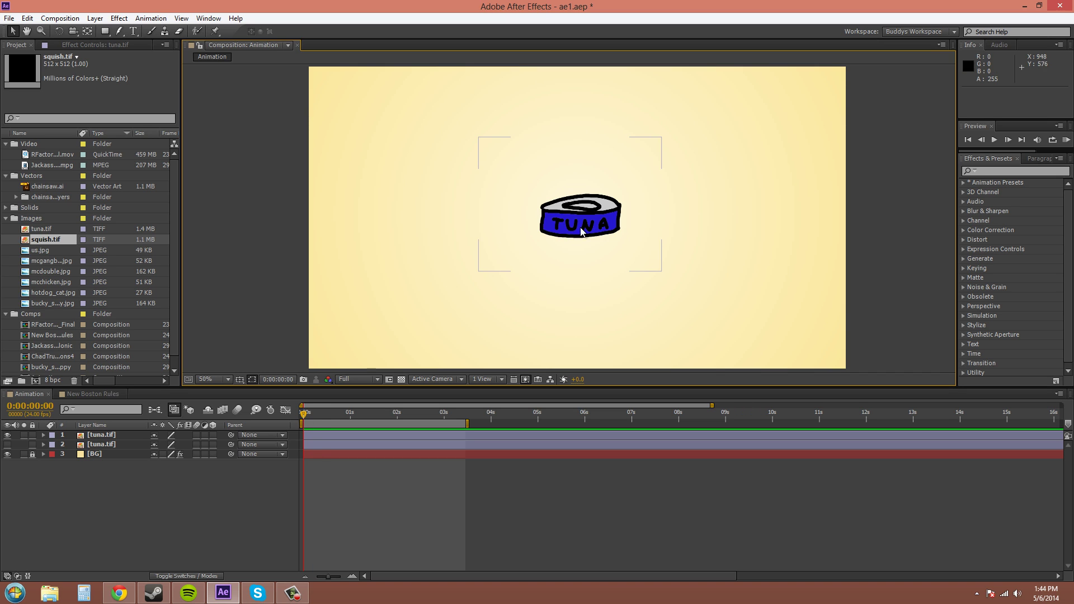
left_click_drag(583, 228, 526, 206)
left_click_drag(453, 186, 322, 104)
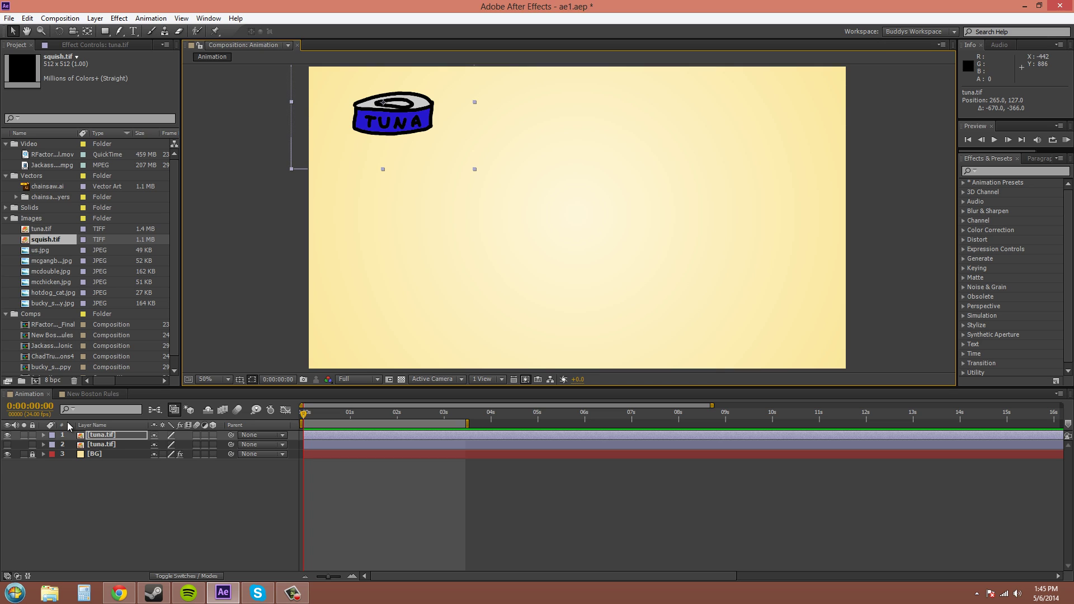
- Keyframe Position at 0s top-left, 1s bottom-left and 2s upper-right, then select all three
key("p")
left_click(72, 445)
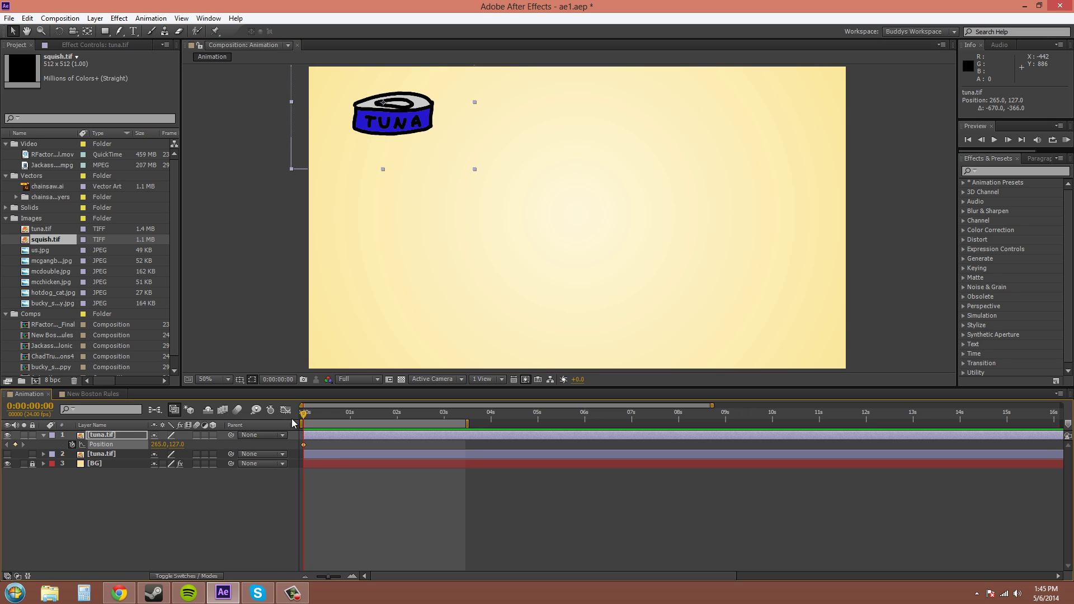
left_click_drag(303, 419, 350, 414)
left_click_drag(415, 121, 408, 327)
left_click_drag(350, 415, 397, 414)
left_click_drag(401, 327, 747, 157)
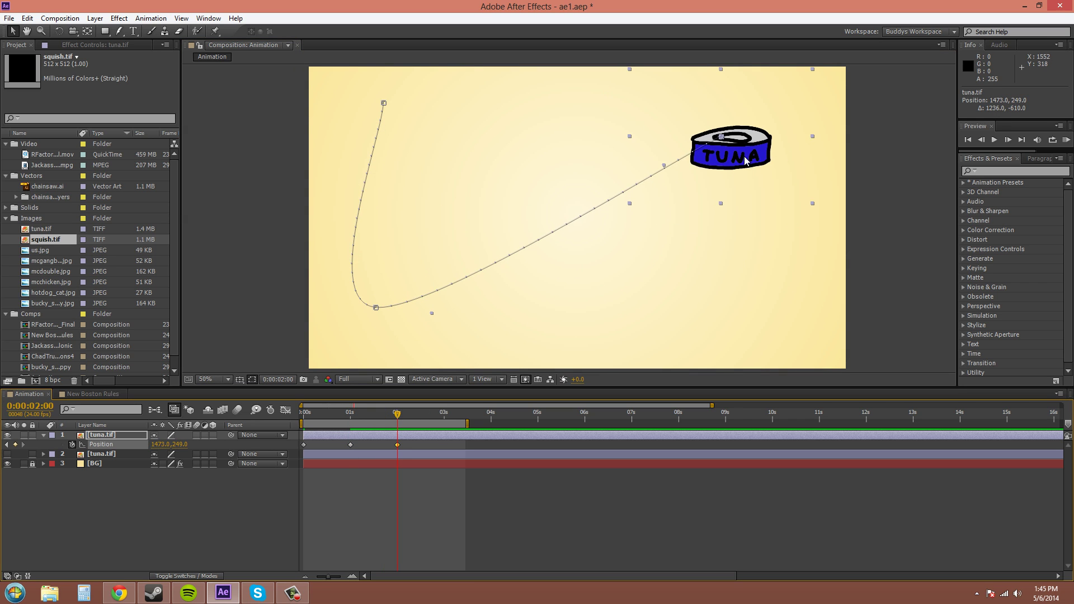
left_click(404, 446)
left_click_drag(405, 444, 287, 460)
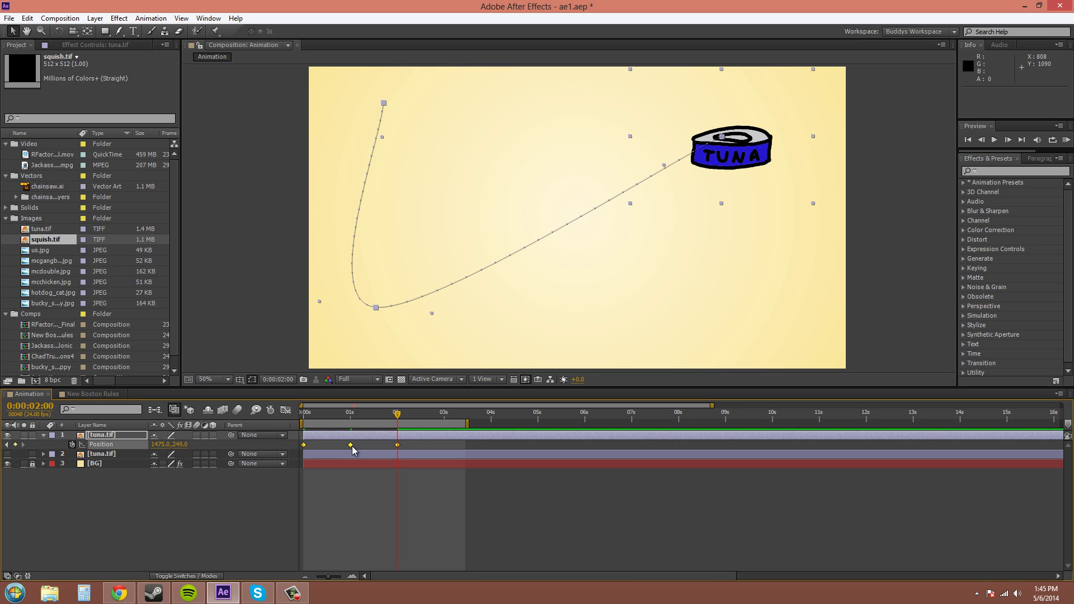
- Set the three tuna Position keyframes to linear interpolation
left_click(352, 445, "ctrl")
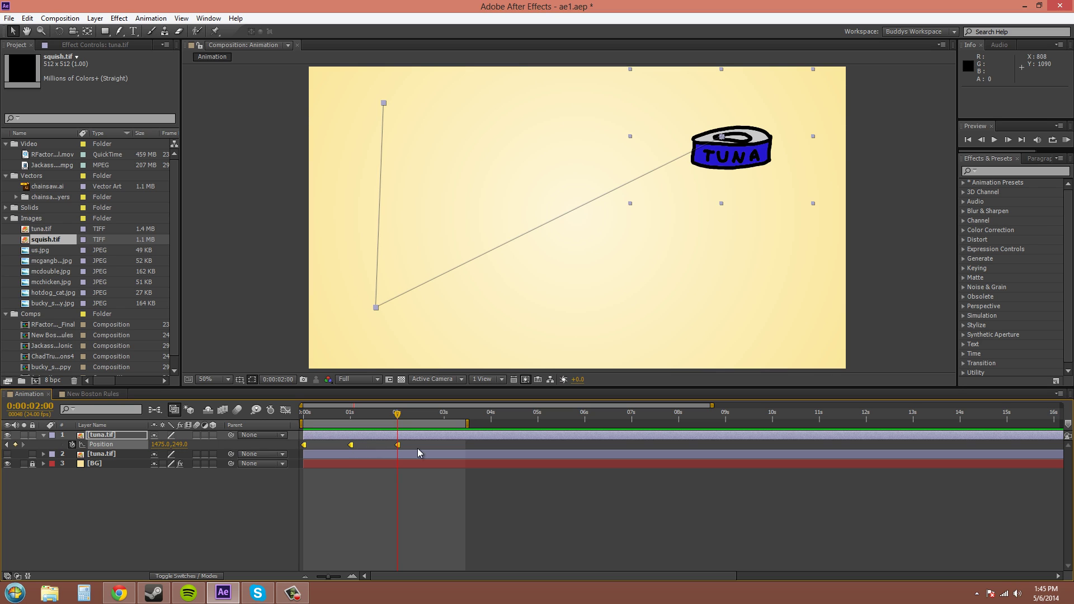
right_click(352, 446)
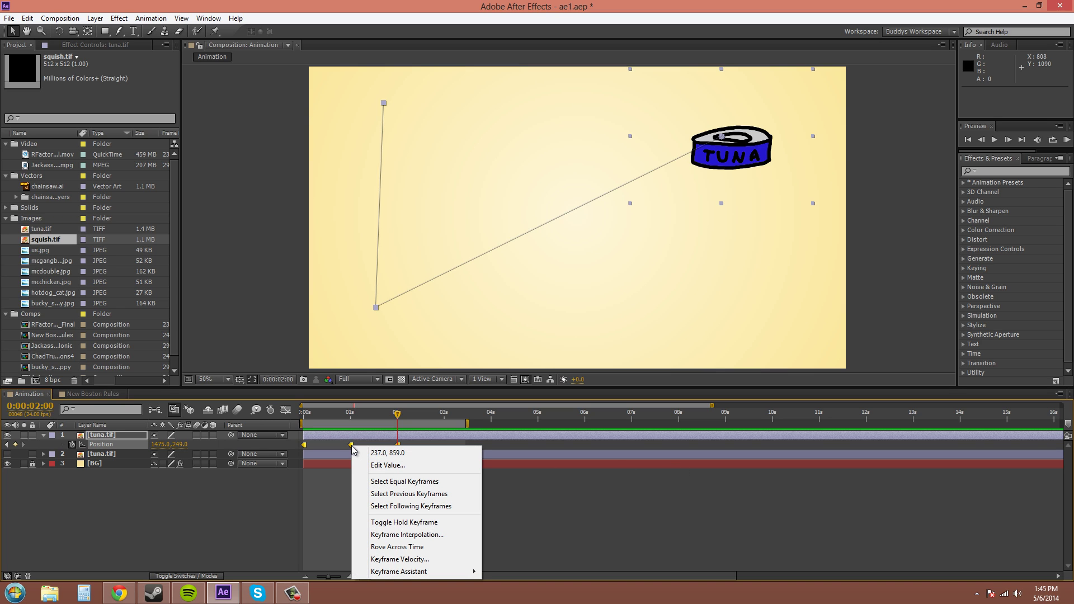
left_click(408, 522)
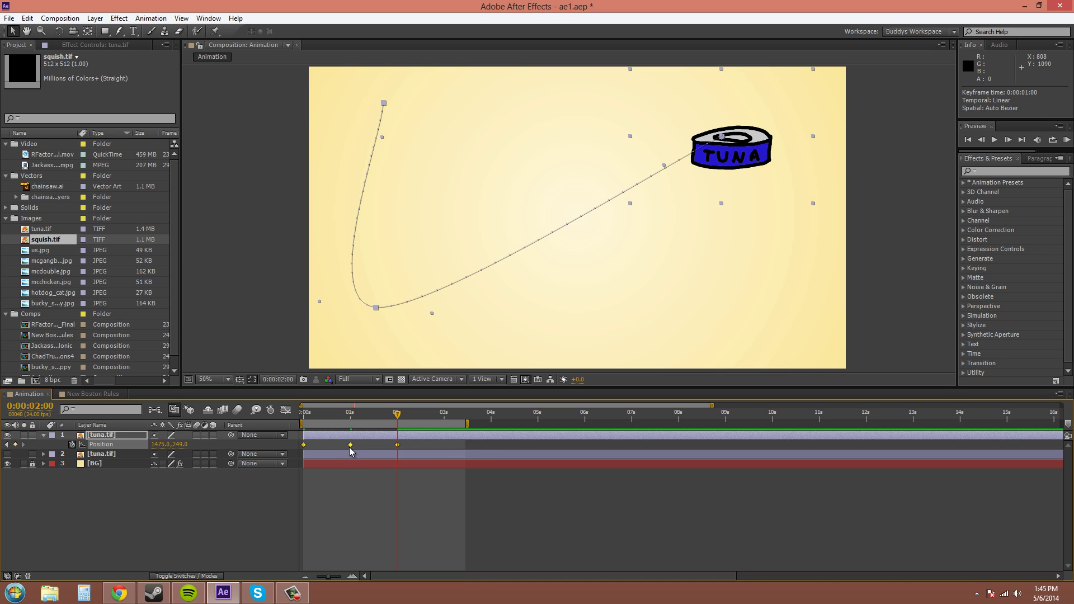
- Make the 1s Position keyframe a hold keyframe and preview the jumping motion
right_click(351, 446)
left_click(389, 525)
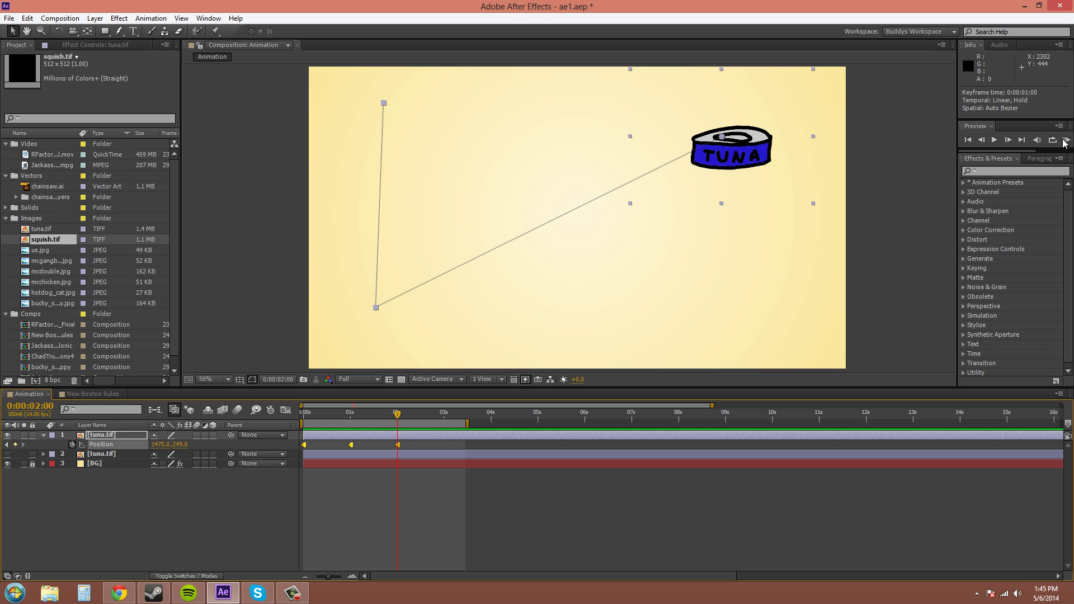
left_click(1066, 140)
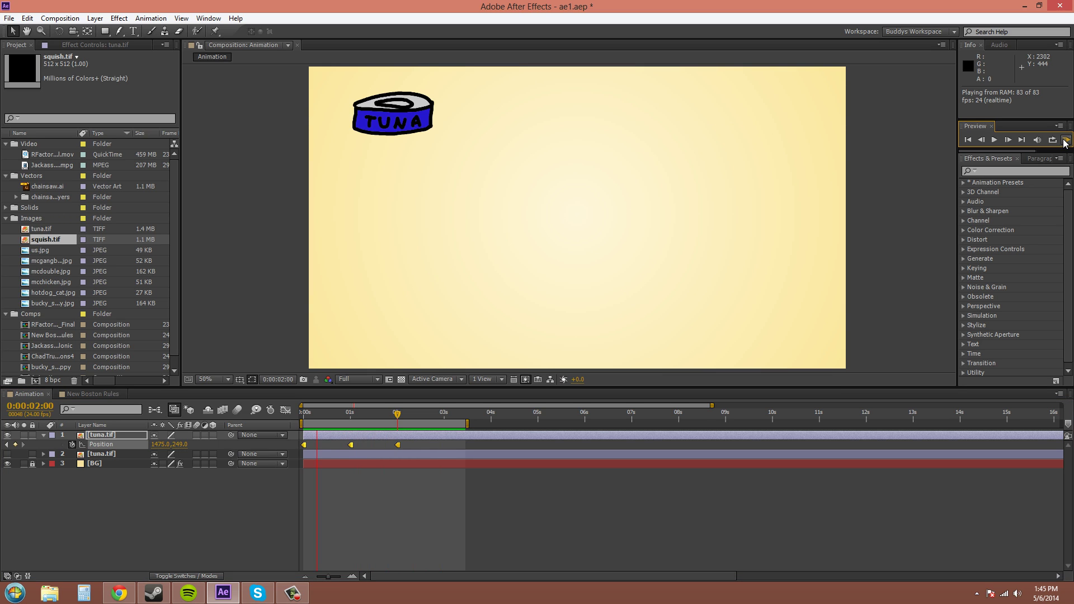
left_click(1066, 141)
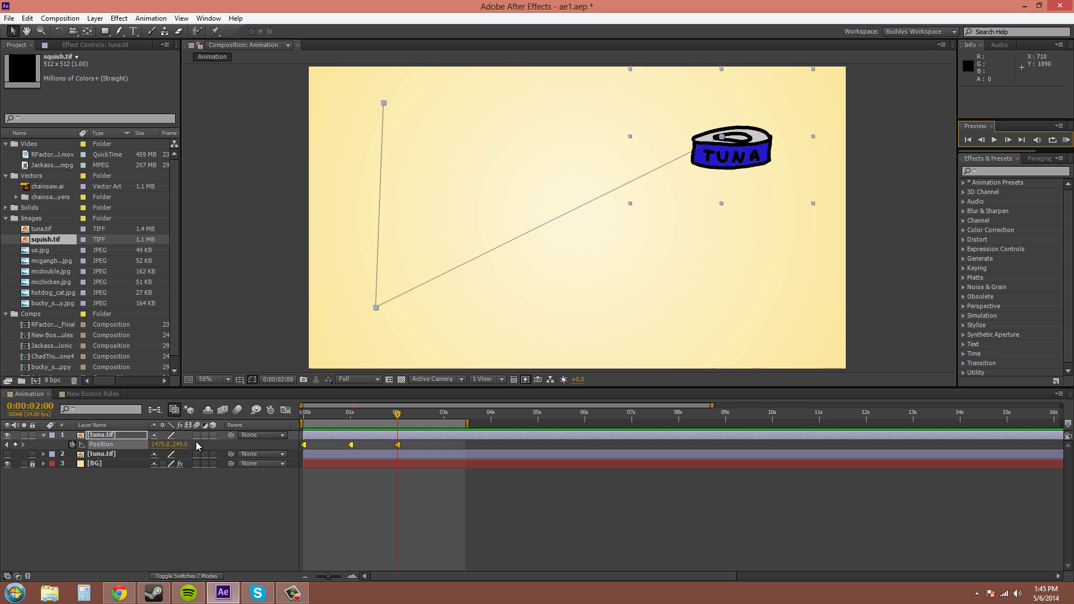
- Turn the tuna's hold Position keyframes back into regular keyframes
left_click(44, 435)
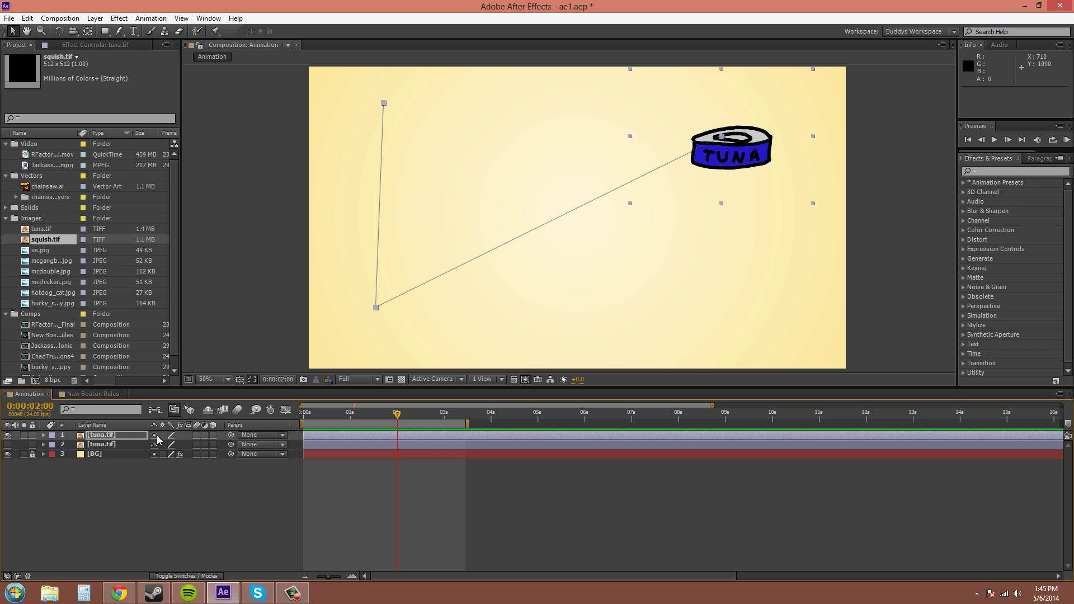
key("ctrl+shift+a")
left_click(44, 436)
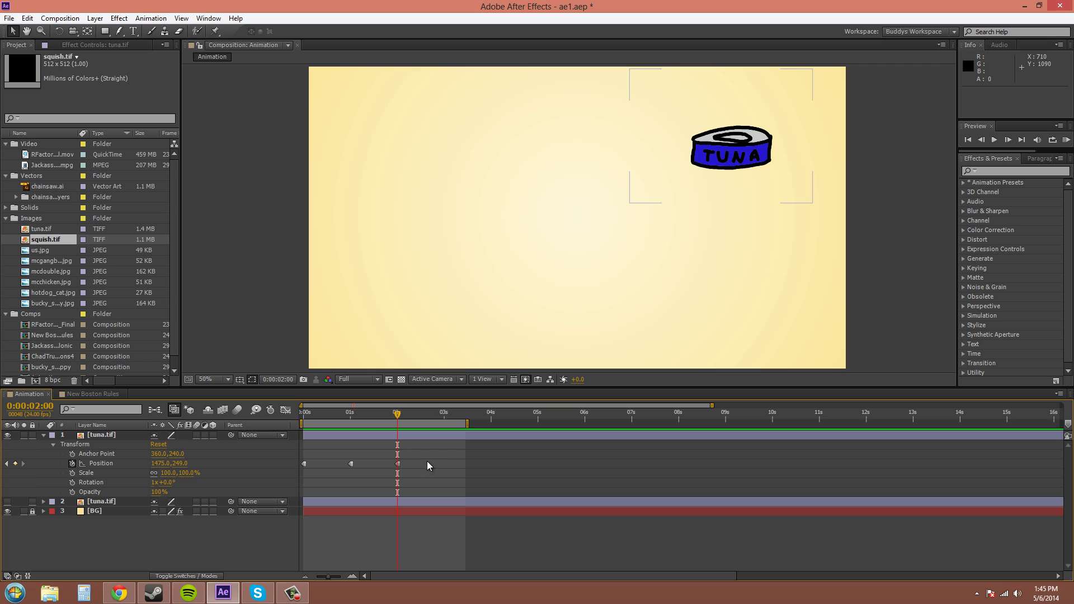
left_click_drag(421, 457, 309, 478)
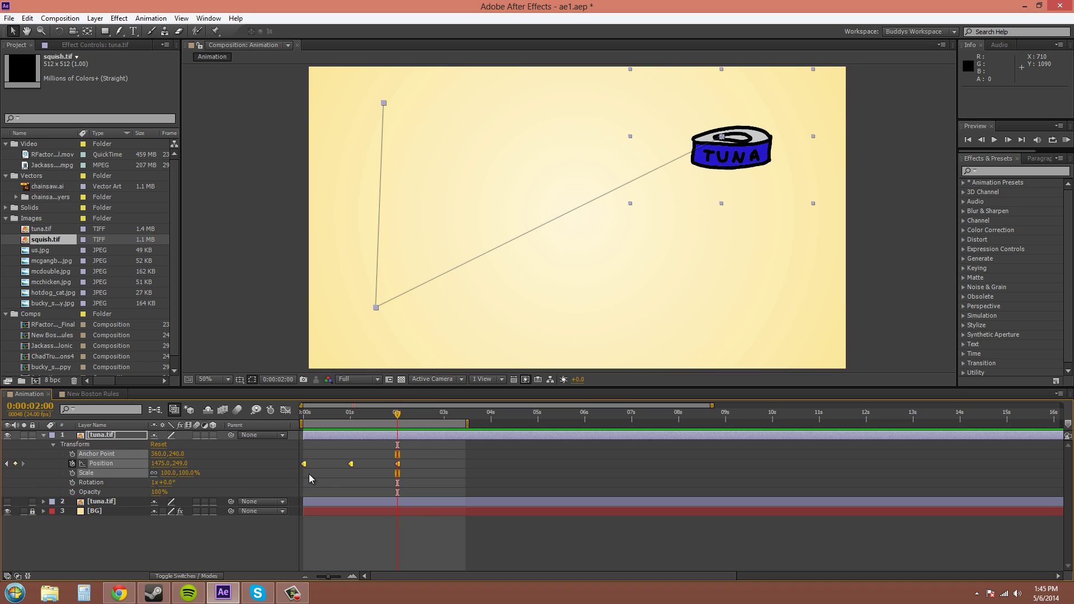
left_click(377, 448)
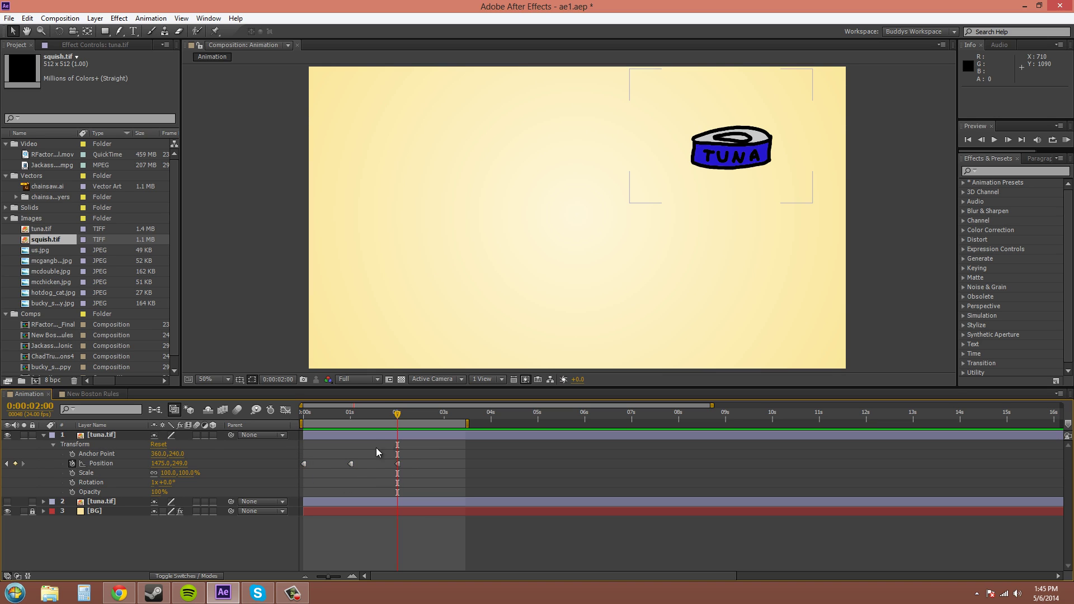
left_click_drag(428, 473, 298, 456)
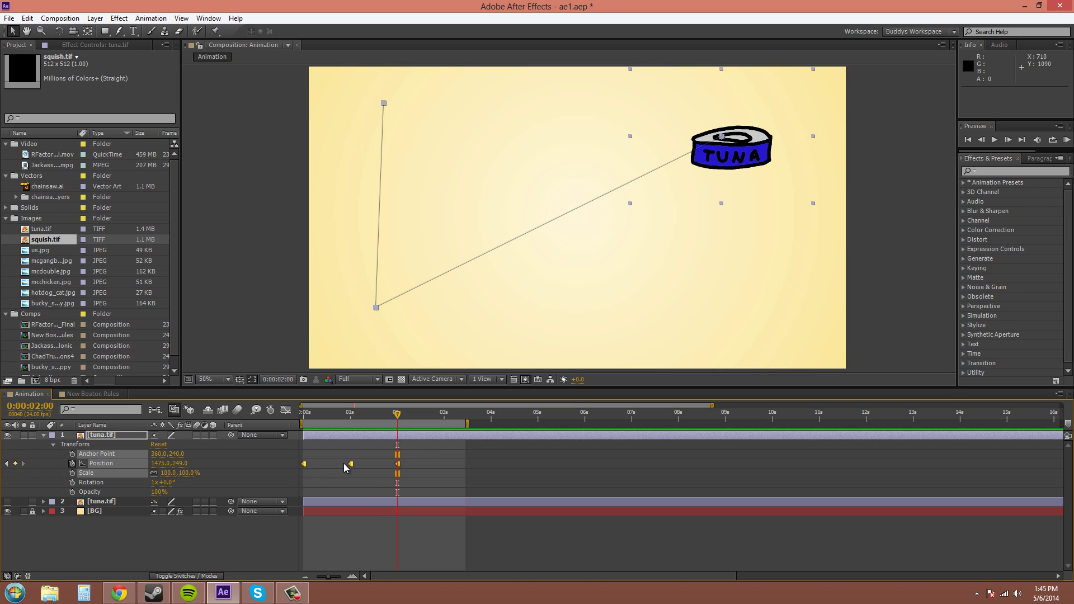
right_click(350, 469)
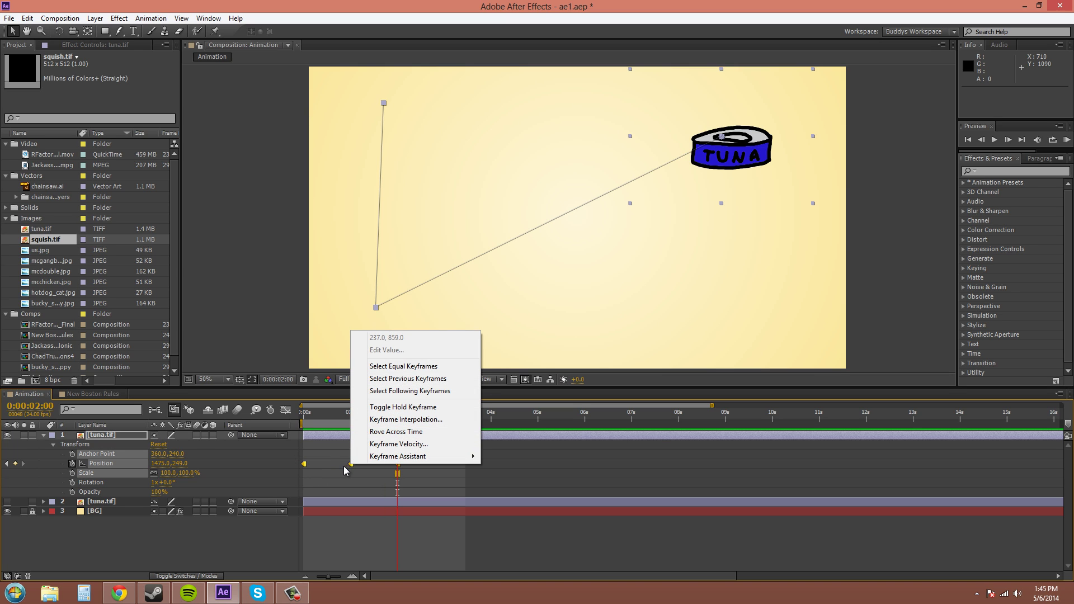
left_click(397, 410)
left_click(420, 469)
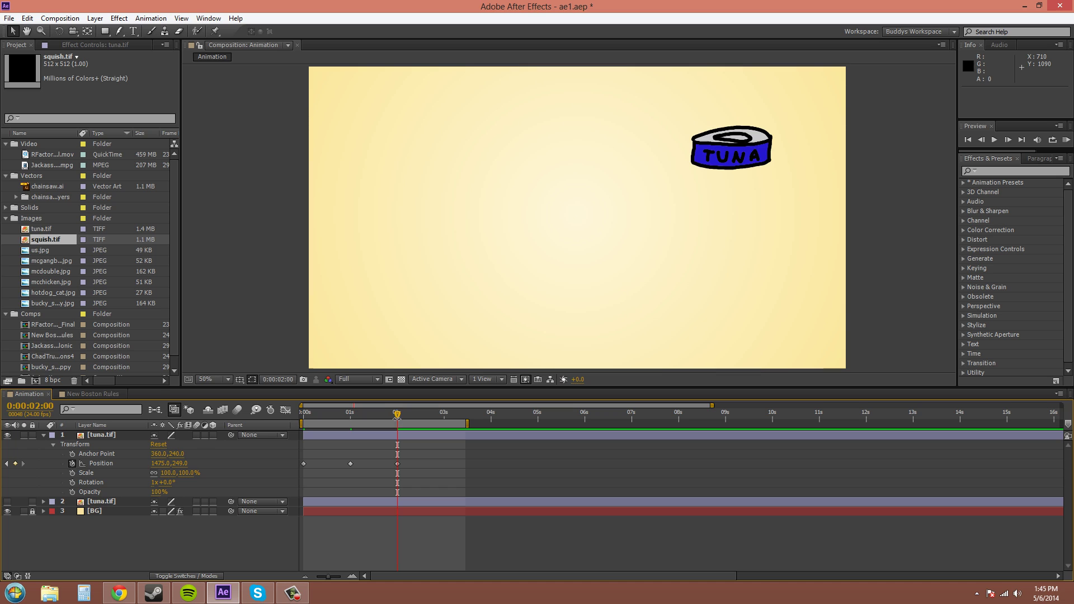
- Show the tuna layer's animated properties with U and copy the 0s Position keyframe
left_click_drag(399, 416, 303, 417)
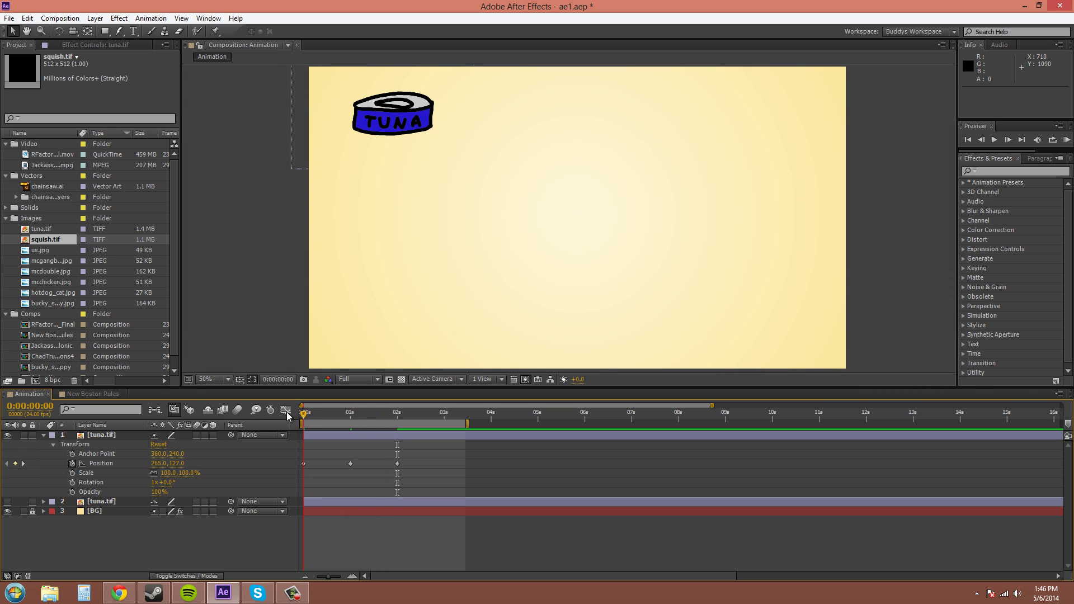
left_click_drag(322, 452, 298, 475)
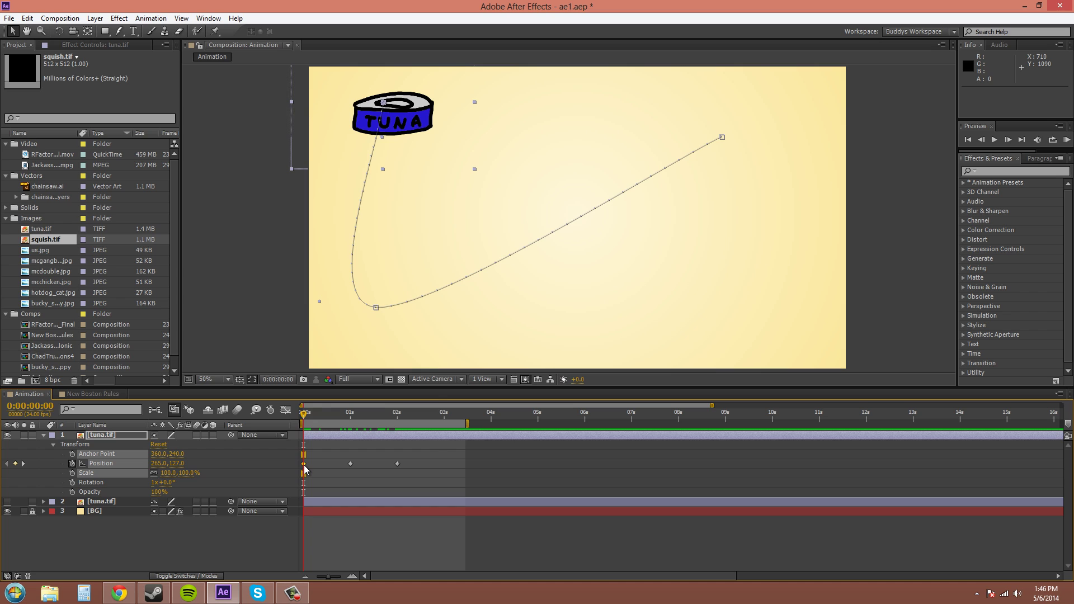
right_click(303, 464)
left_click(321, 471)
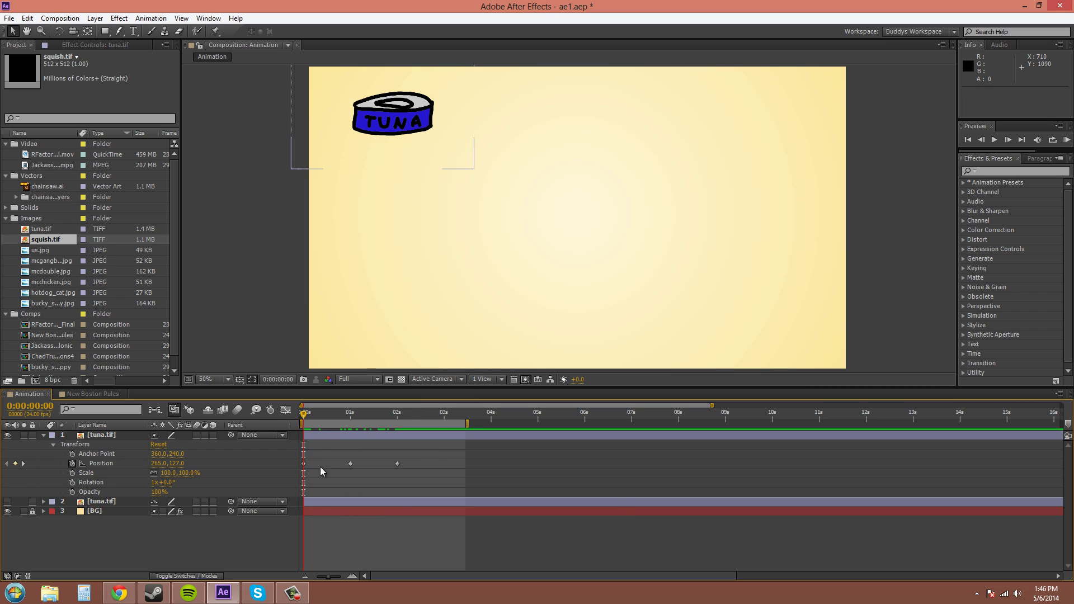
left_click_drag(317, 452, 305, 474)
left_click(317, 471)
left_click(100, 437)
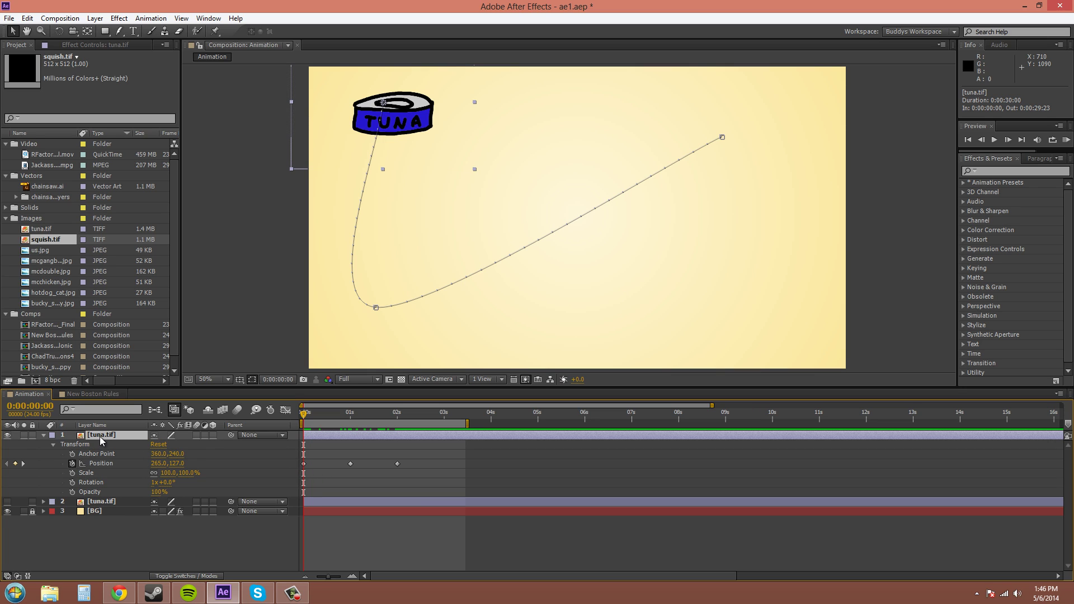
key("u")
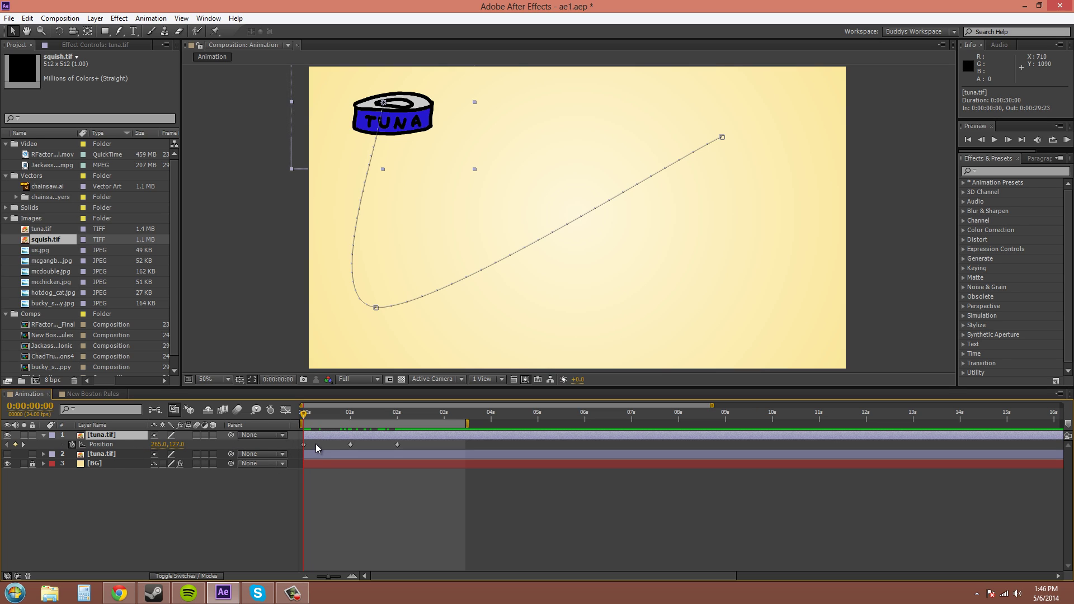
left_click_drag(314, 450, 301, 442)
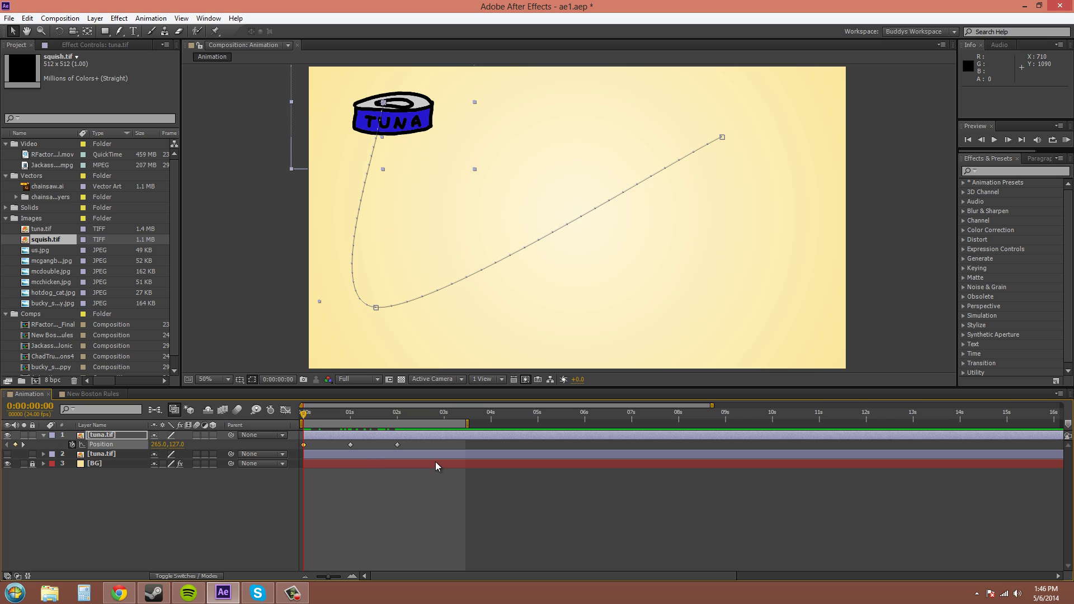
left_click(27, 20)
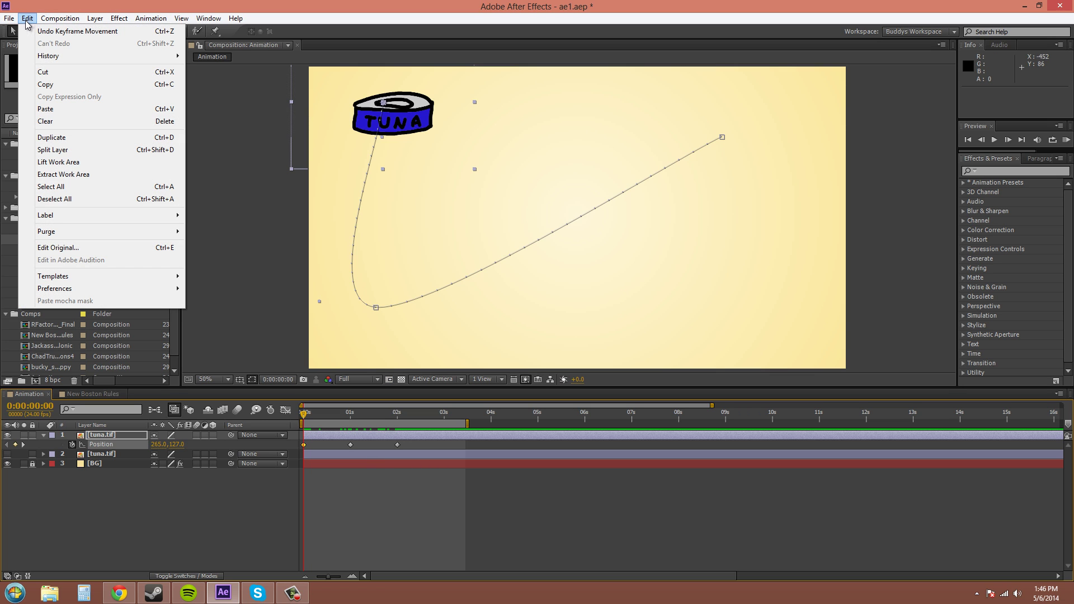
left_click(46, 85)
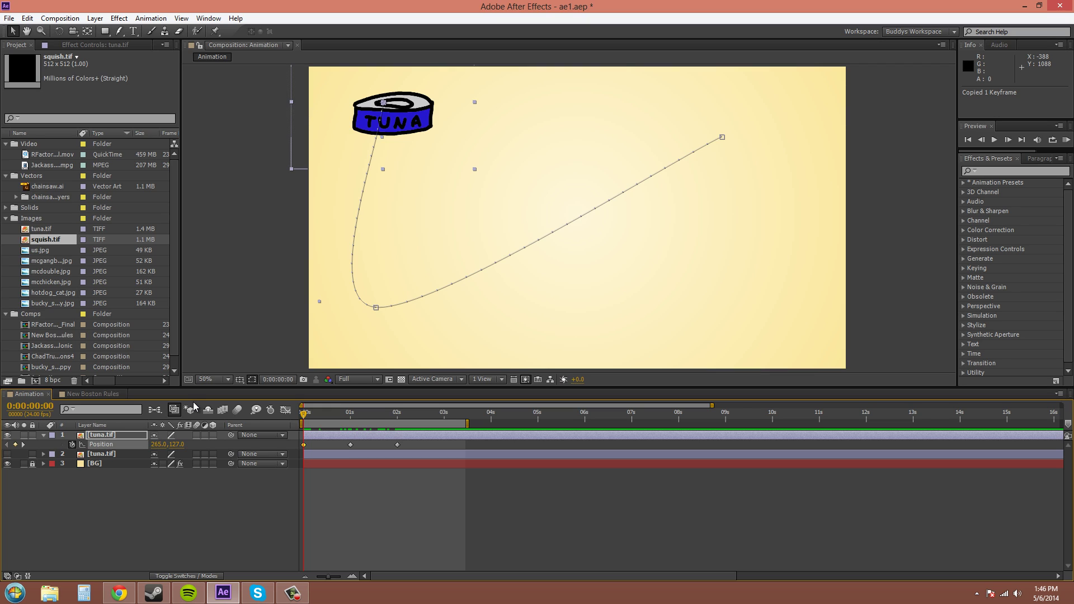
- Paste the copied top-left keyframe at 0:00:00:23
key("k")
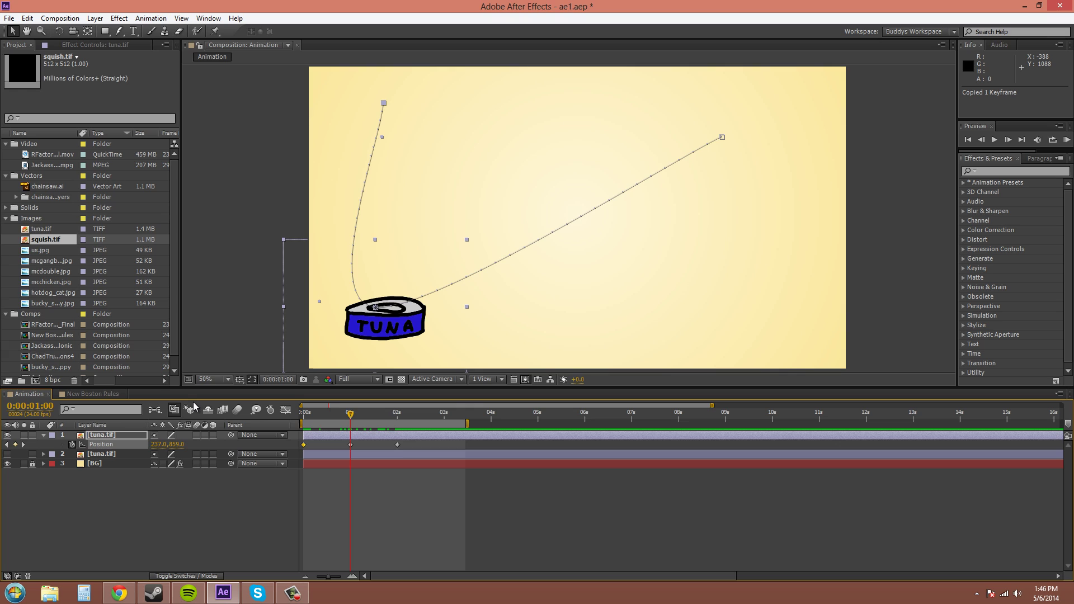
key("Page_Up")
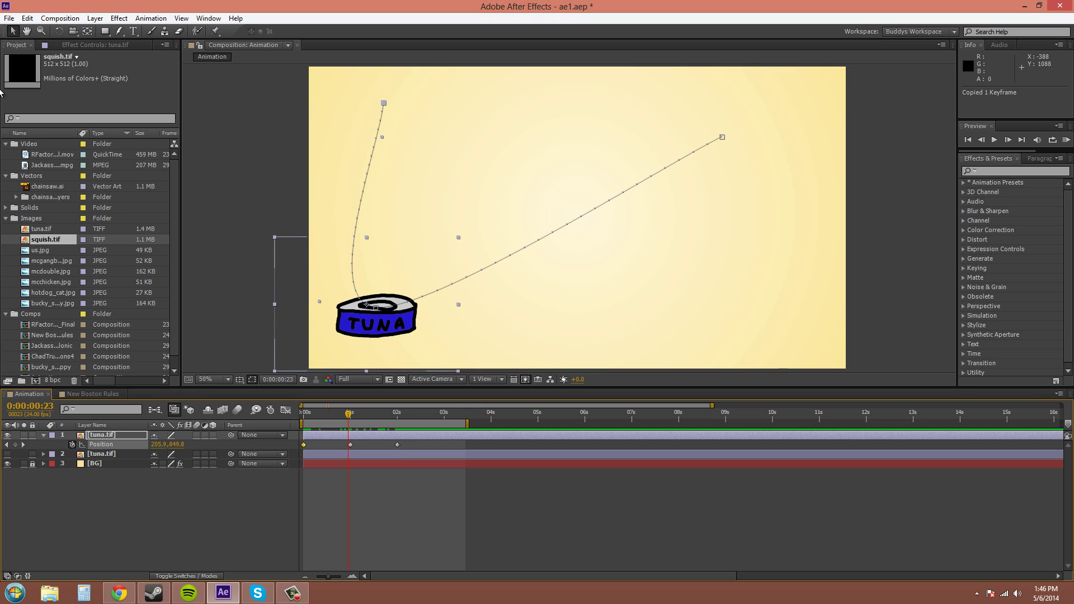
left_click(27, 18)
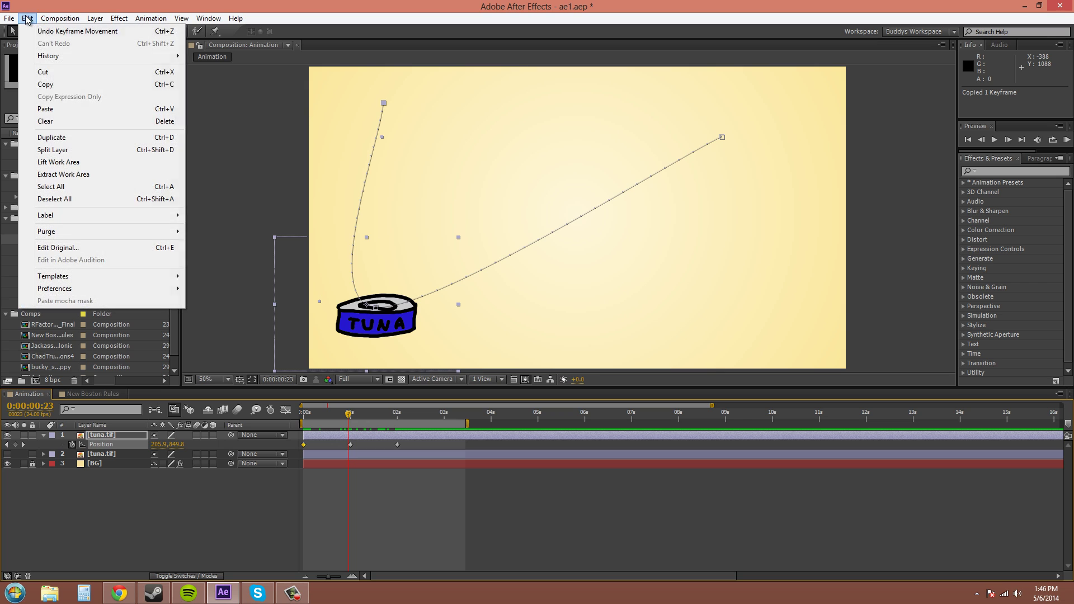
left_click(46, 109)
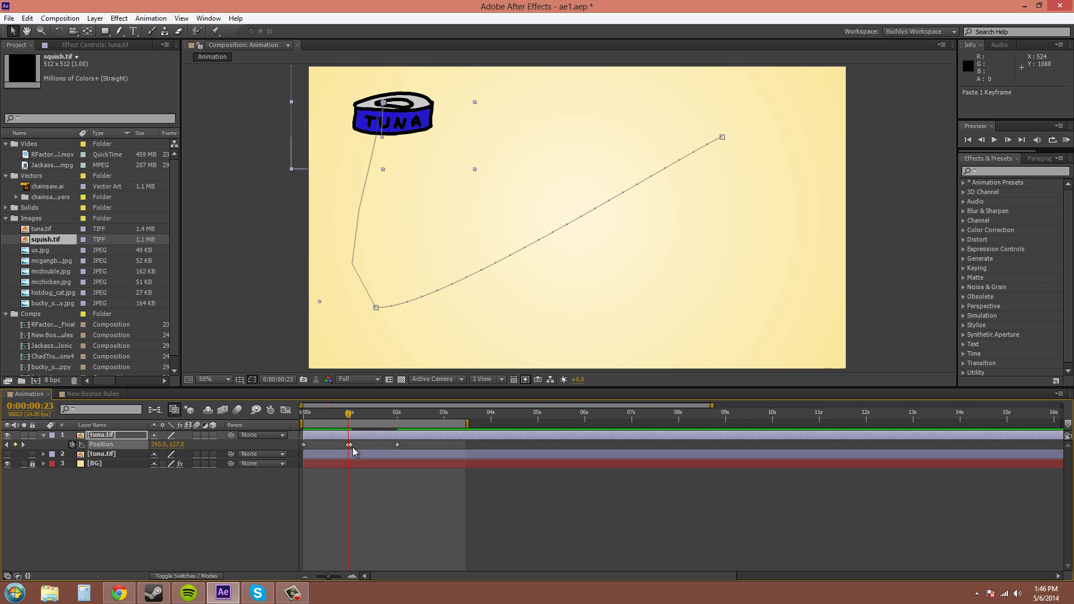
- Copy the 1-second bottom-left Position keyframe
left_click(352, 445)
right_click(352, 445)
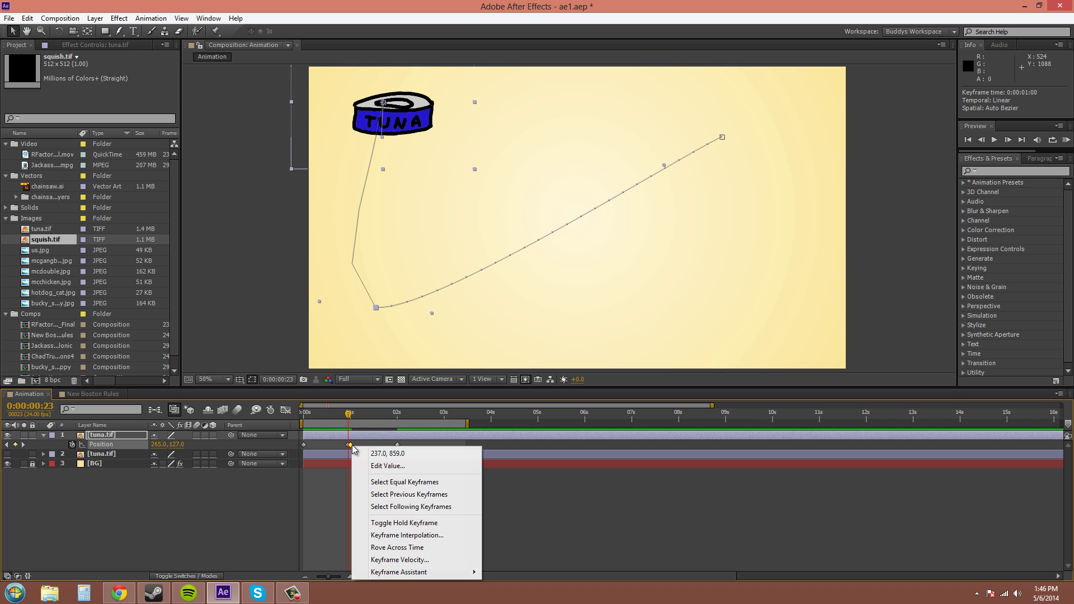
left_click(31, 18)
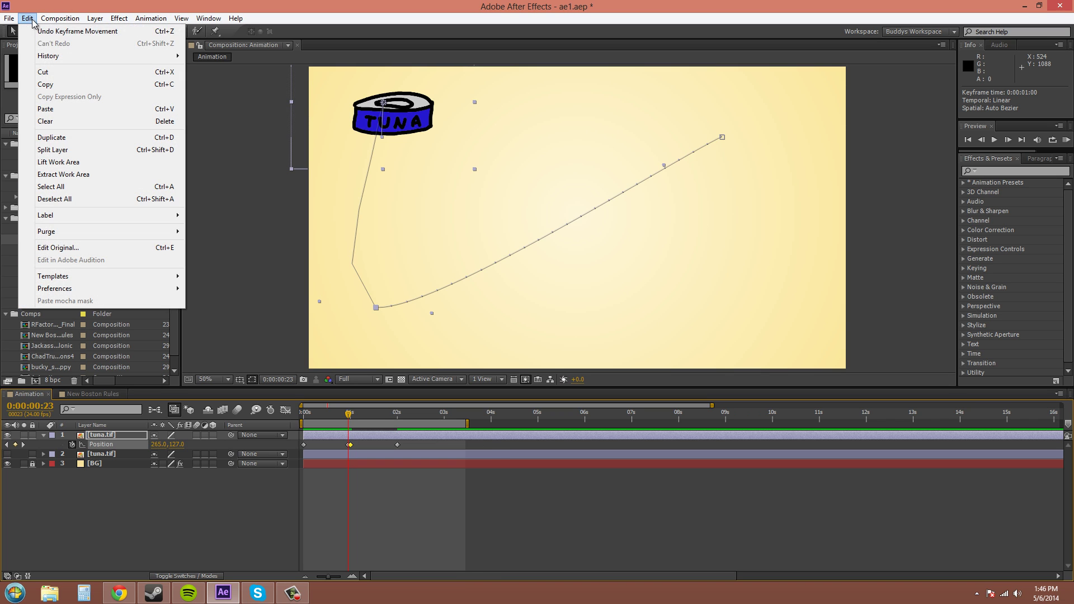
left_click(63, 91)
key("Page_Down")
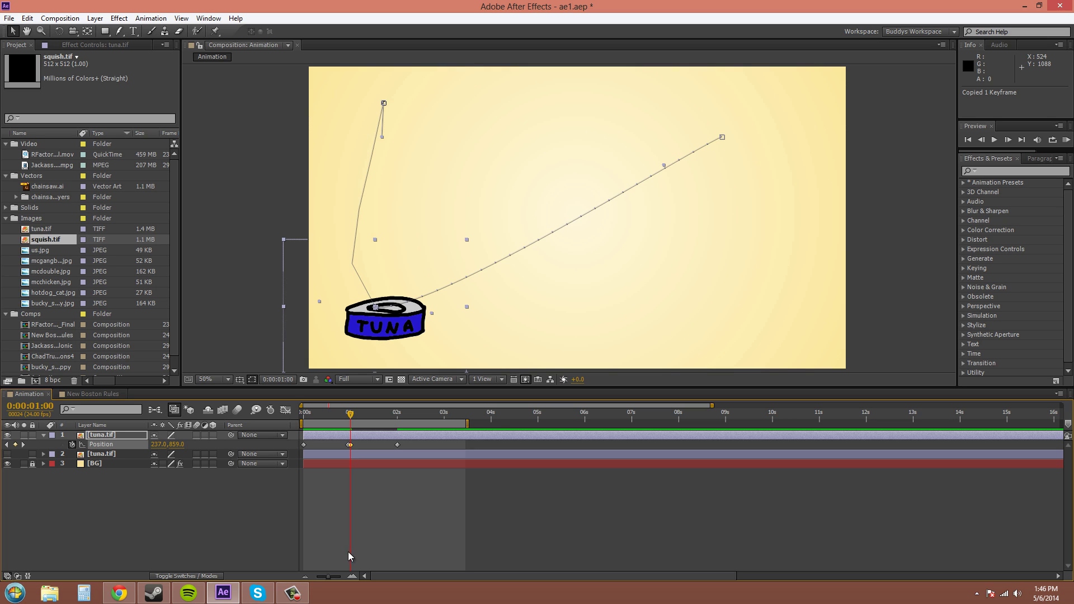
- Move the current time to 0:00:01:23, one frame before the 2s keyframe
left_click(392, 520)
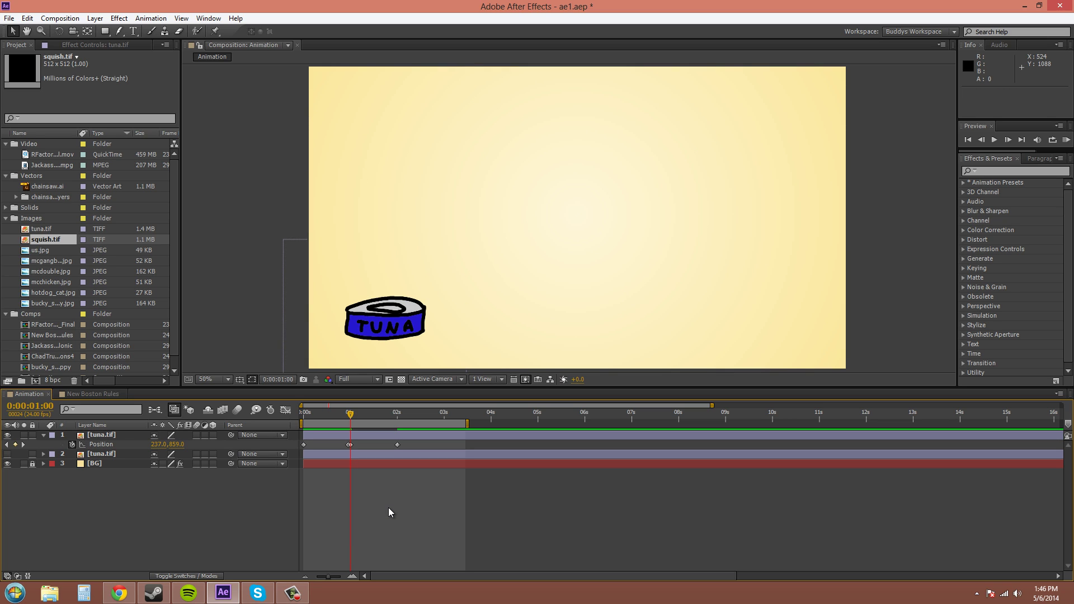
key("k")
key("Page_Up")
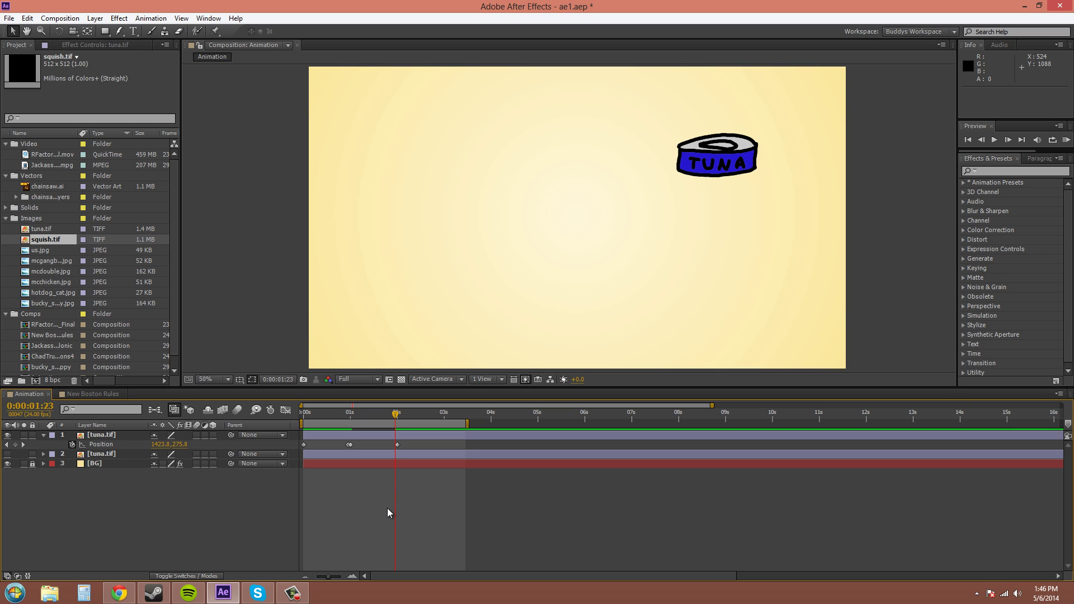
left_click(27, 18)
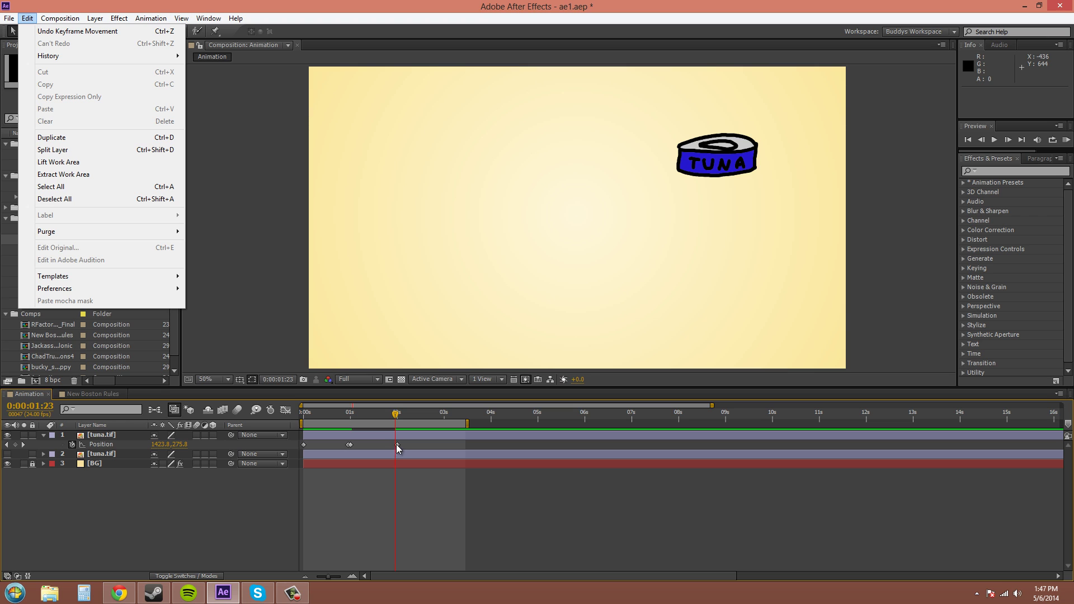
left_click(390, 448)
left_click(25, 16)
- Recopy the 1s keyframe, paste it at 0:00:01:23, and start a preview
left_click(350, 445)
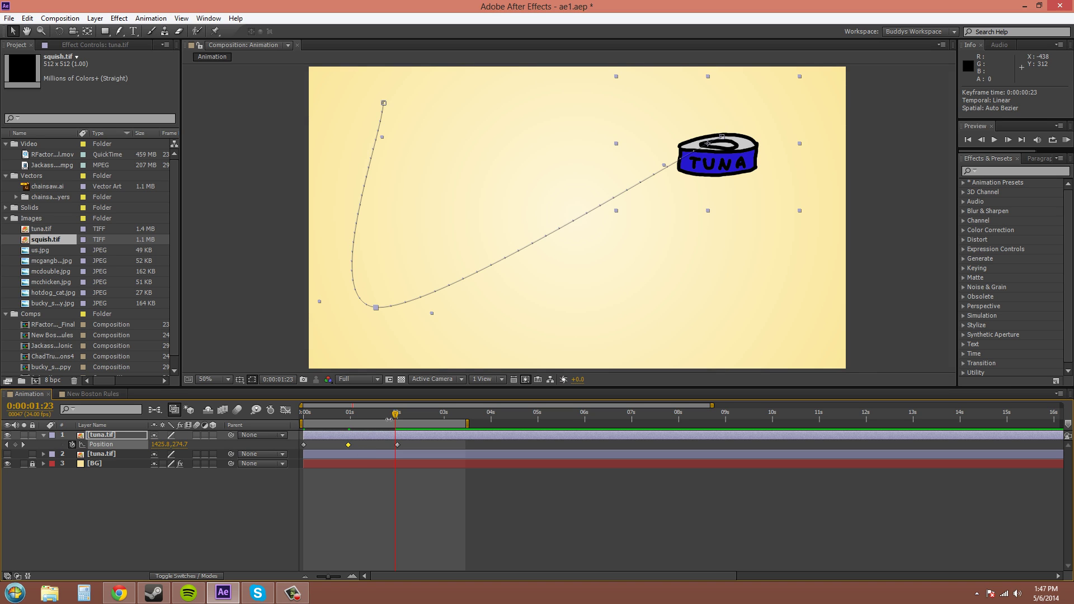
left_click_drag(348, 444, 350, 445)
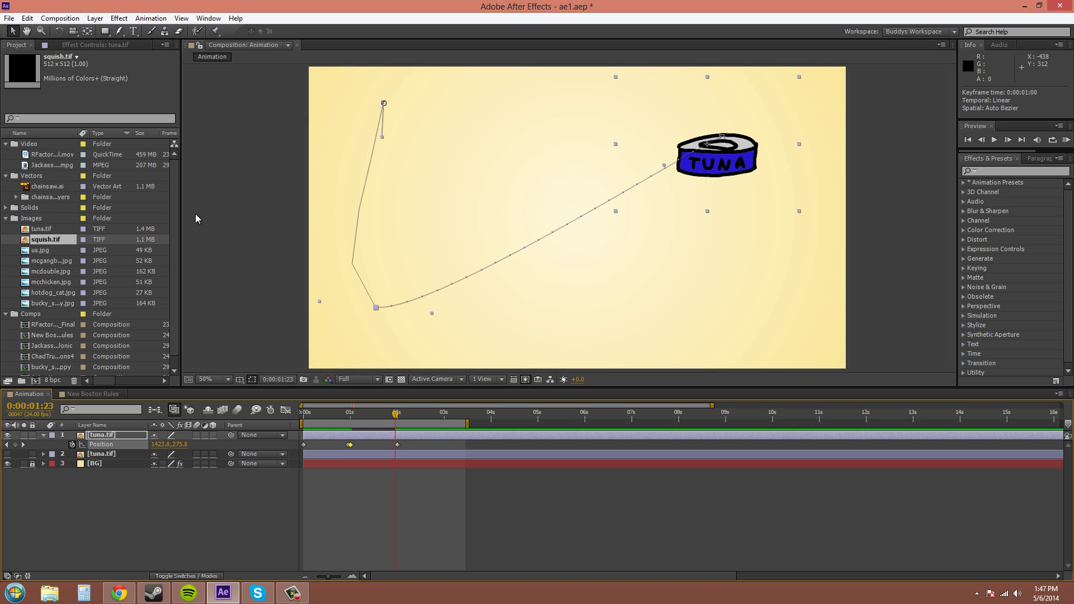
left_click(26, 18)
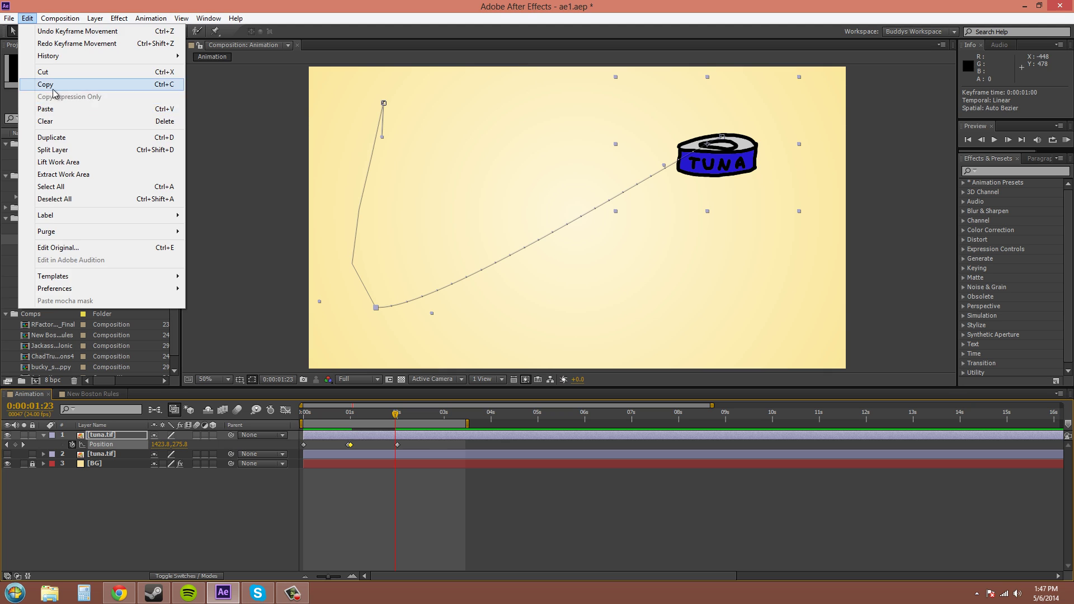
left_click(54, 85)
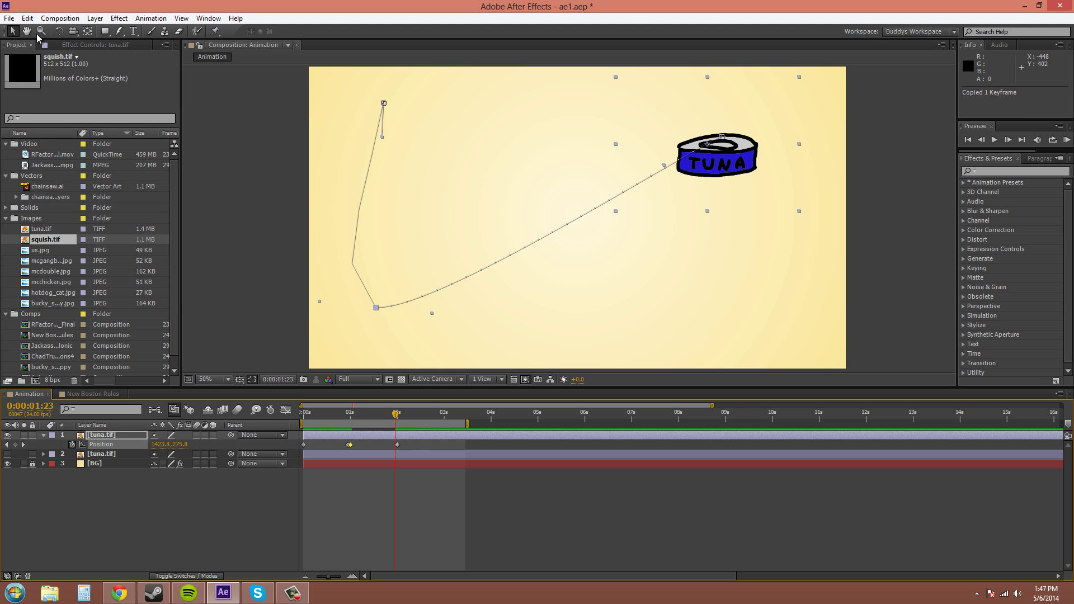
left_click(27, 18)
left_click(65, 107)
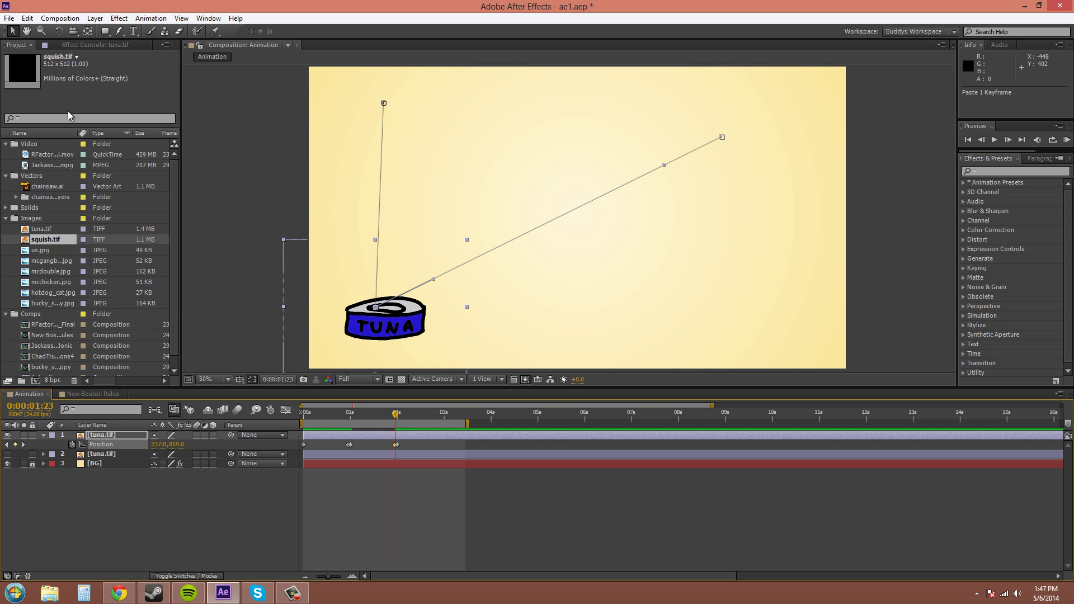
left_click(1067, 140)
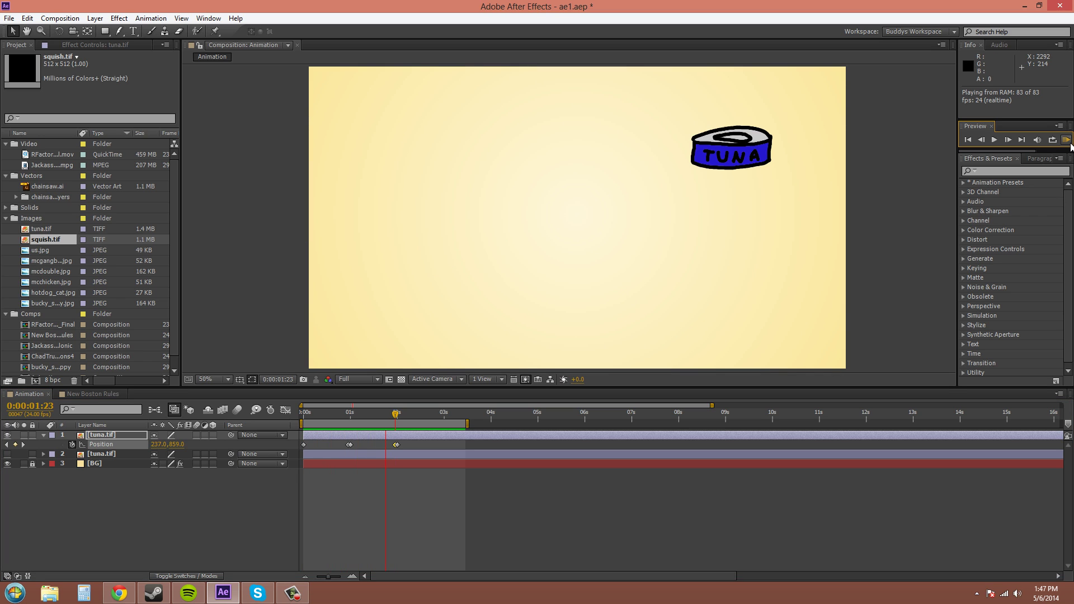
- Stop the preview, leaving the tuna bottom-left at 237.0, 459.0 at 0:00:01:23
key("space")
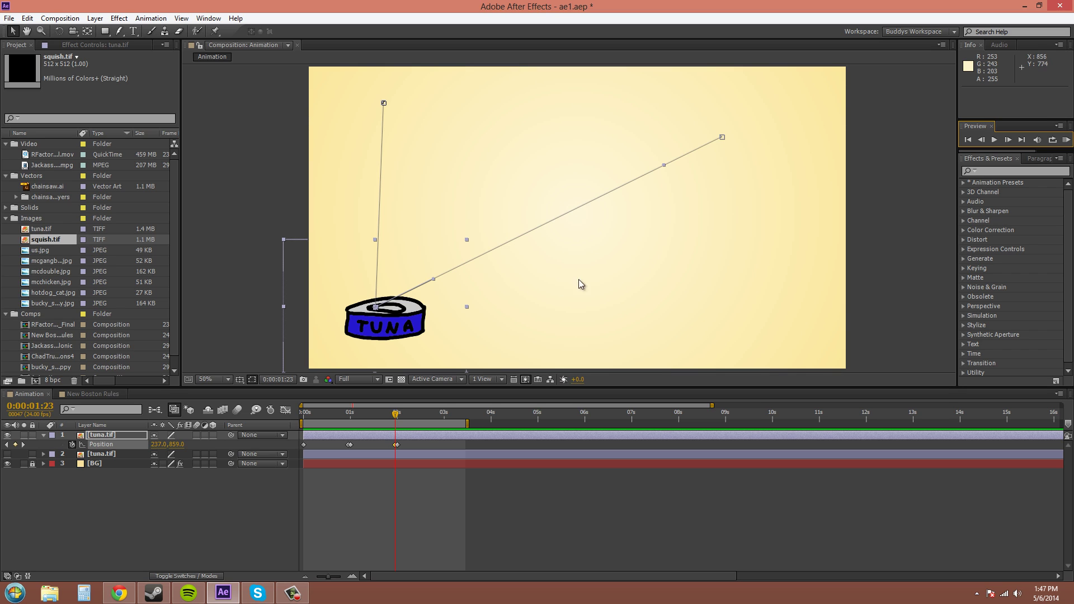
left_click_drag(607, 277, 605, 283)
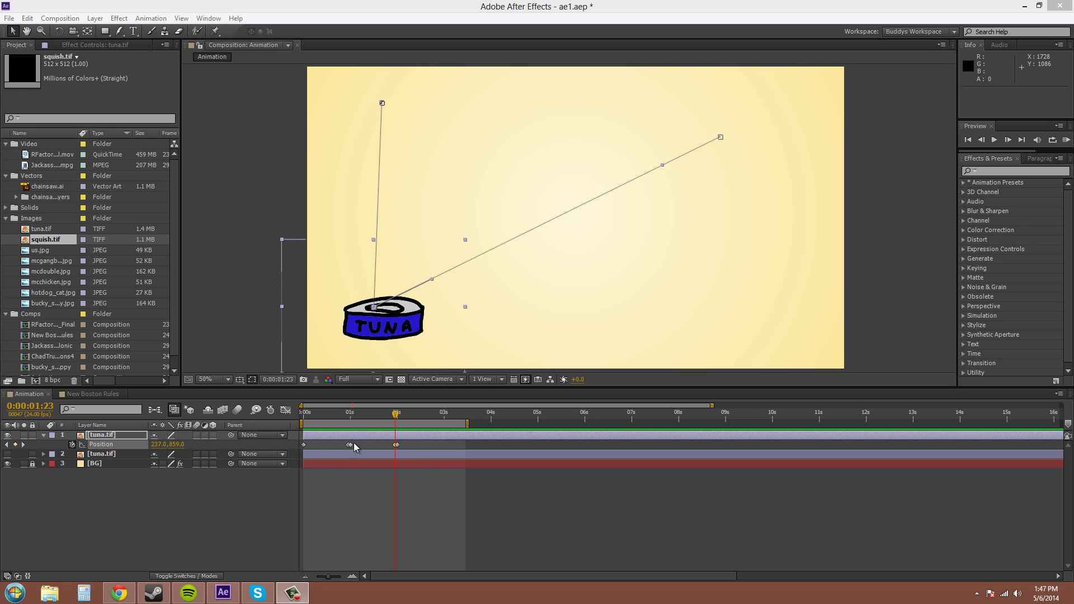
- Make all three tuna Position keyframes hold keyframes and scrub forward to check
left_click(396, 446)
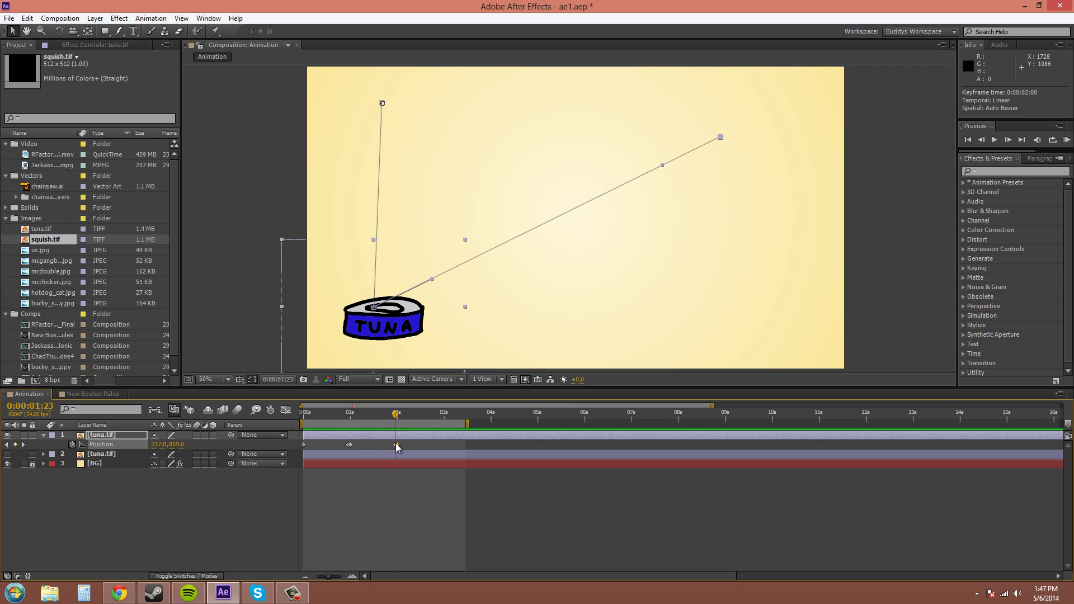
key("ctrl+z")
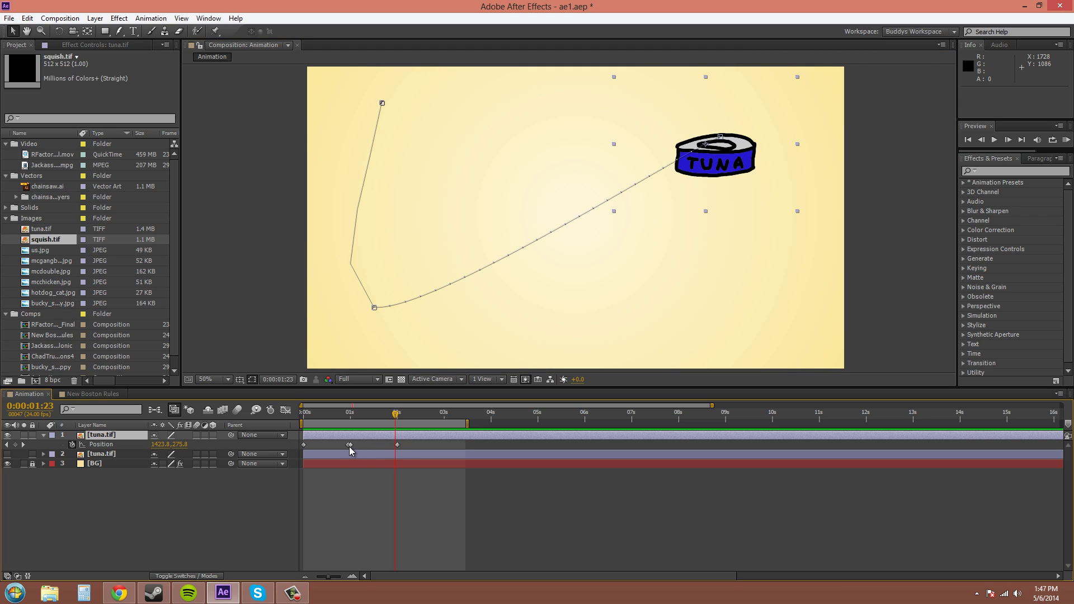
left_click(349, 446)
left_click_drag(424, 442, 305, 449)
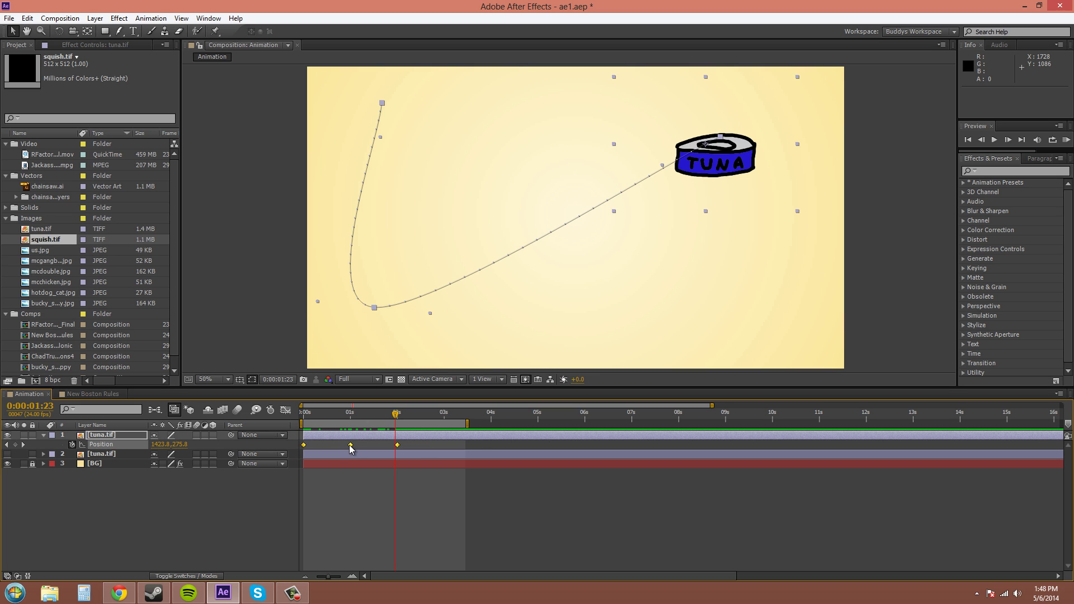
right_click(350, 445)
left_click(402, 522)
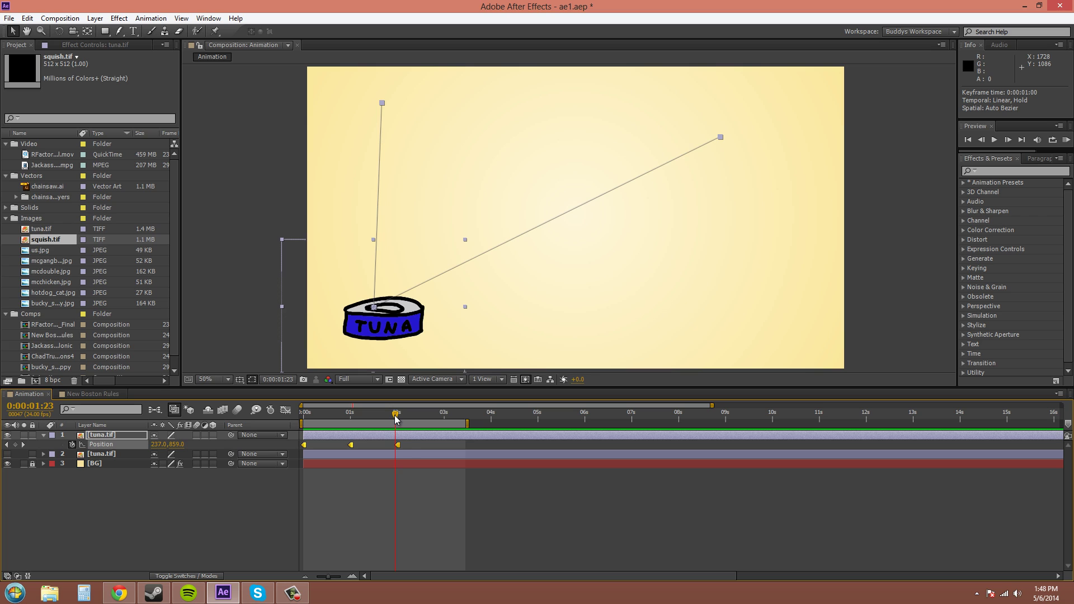
mouse_move(396, 420)
left_mouse_down()
mouse_move(410, 422)
mouse_move(383, 417)
mouse_move(397, 418)
left_mouse_up()
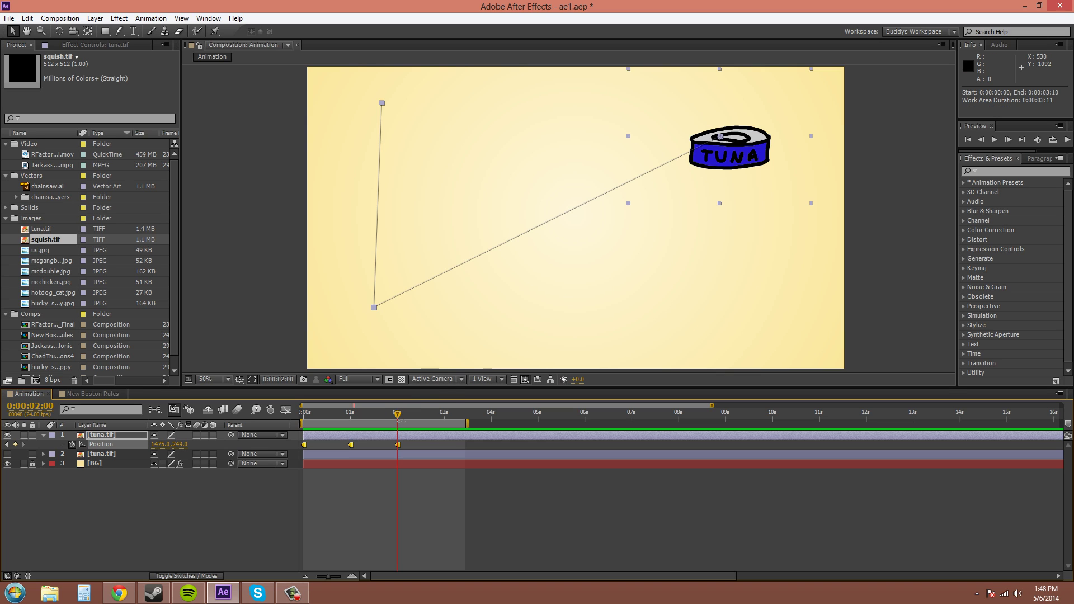
- At 3s, drag the tuna to the lower right (1467.0, 881.0) and preview
left_click_drag(400, 419, 445, 413)
left_click(451, 435)
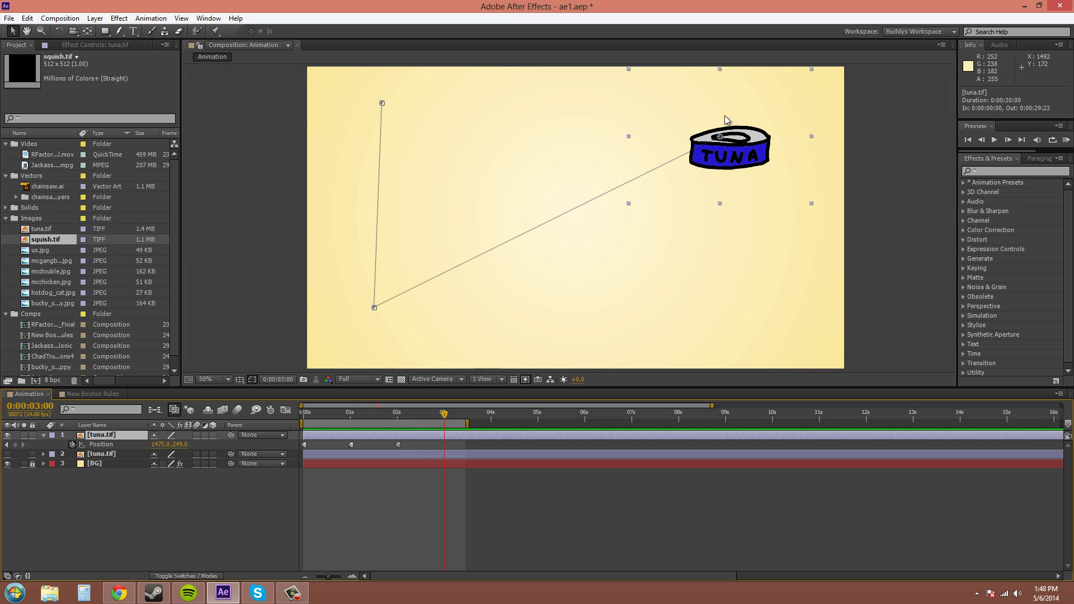
left_click_drag(749, 182, 747, 359)
left_click(1066, 141)
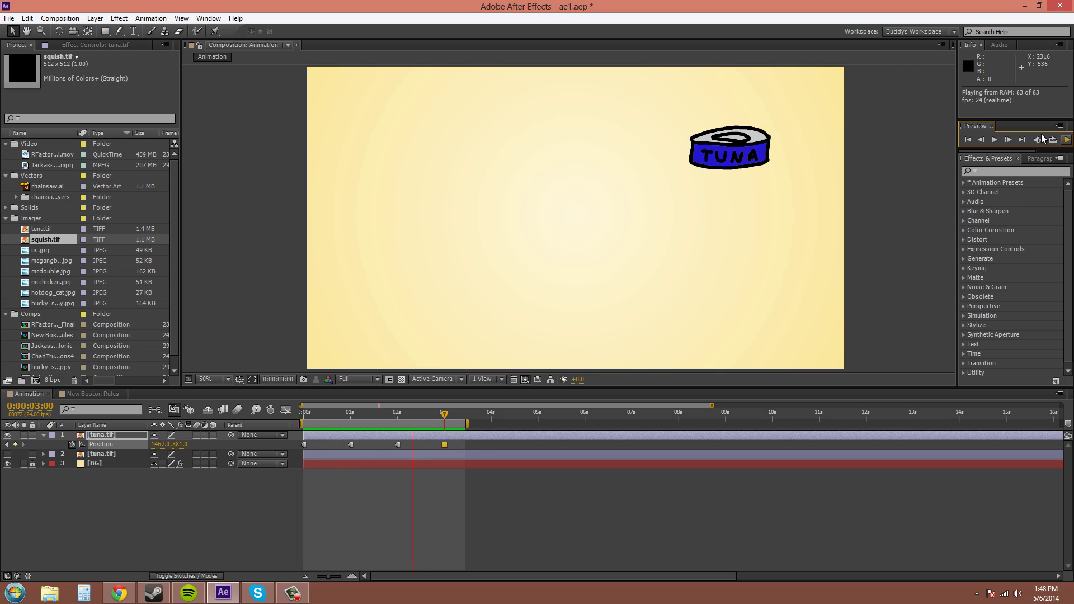
left_click(1067, 139)
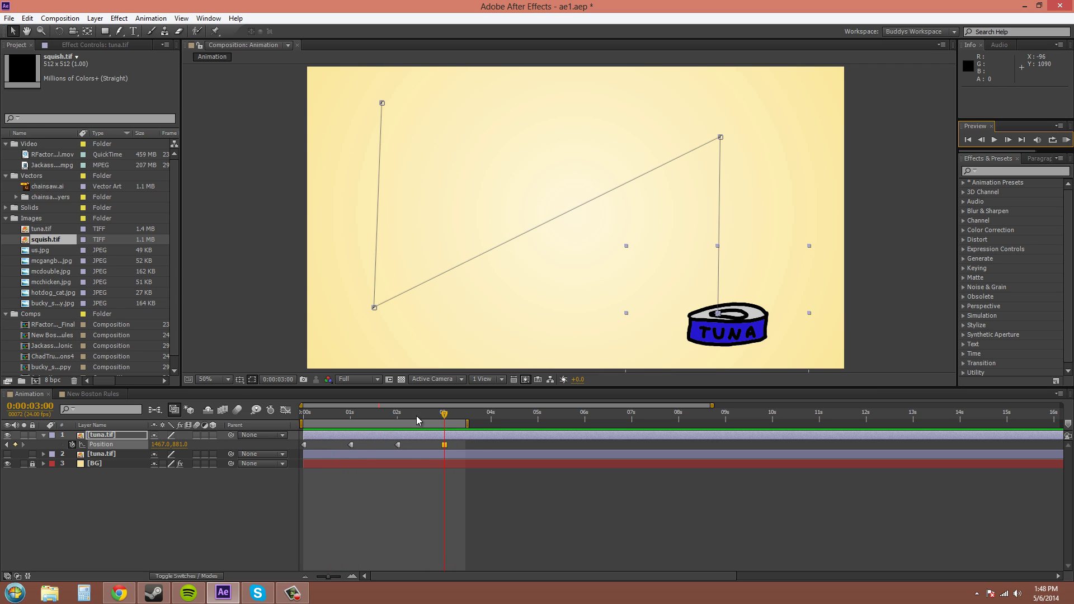
- Make the 3-second keyframe a regular linear keyframe and preview again
left_click(444, 445, "ctrl")
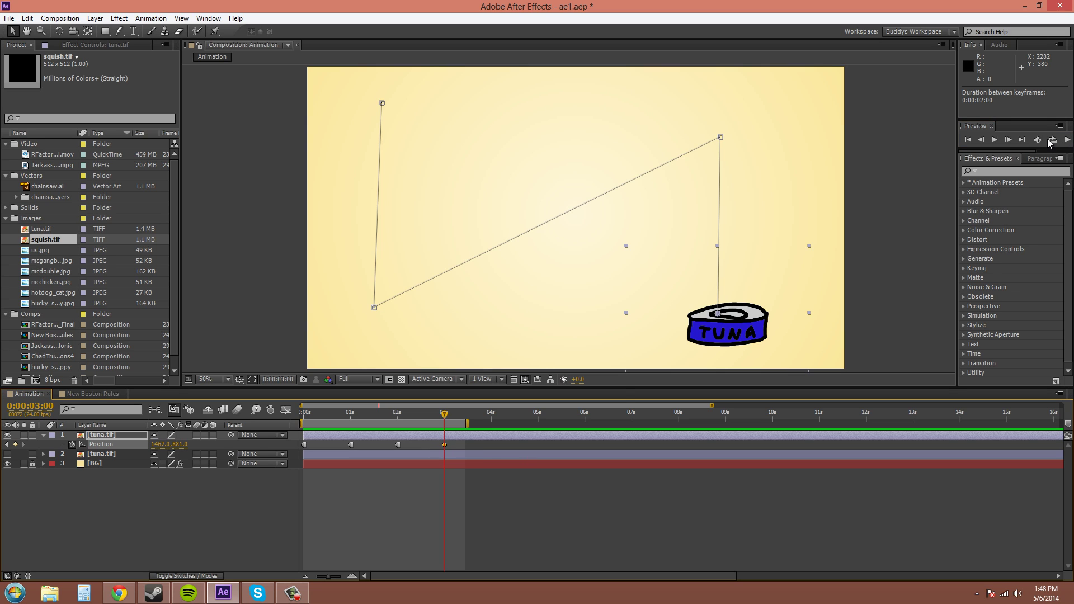
left_click(1061, 138)
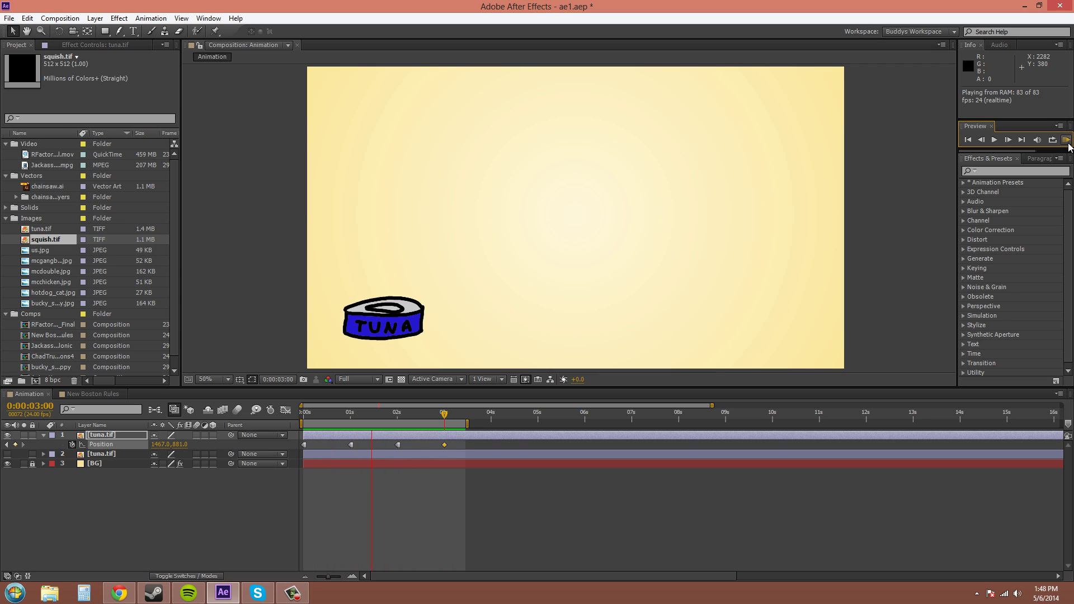
left_click(1067, 141)
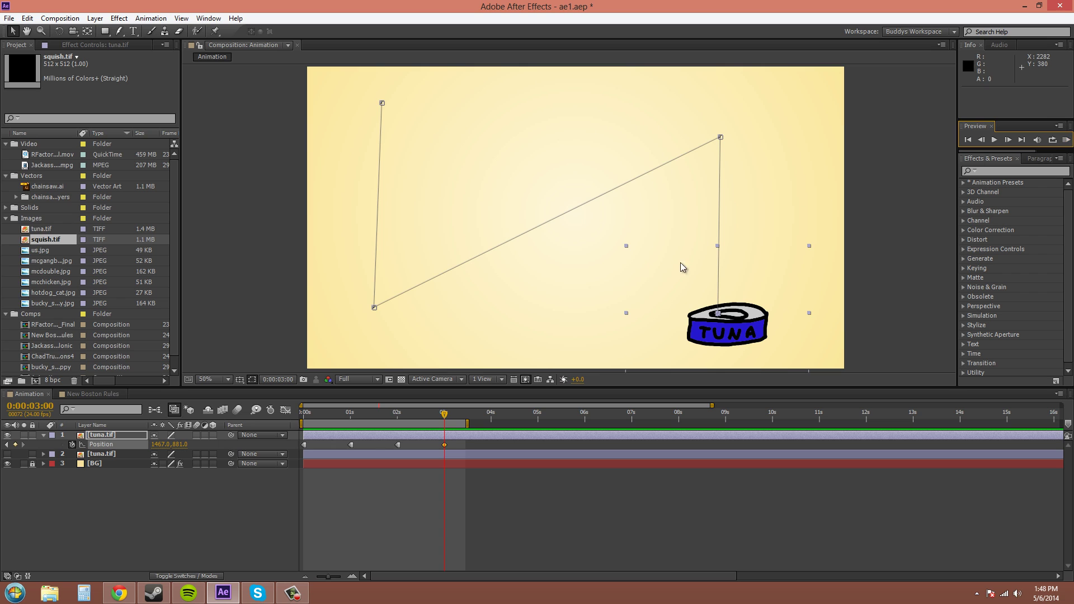
- Copy the 2-second upper-right keyframe and paste it at 0:00:02:13
left_click(398, 445)
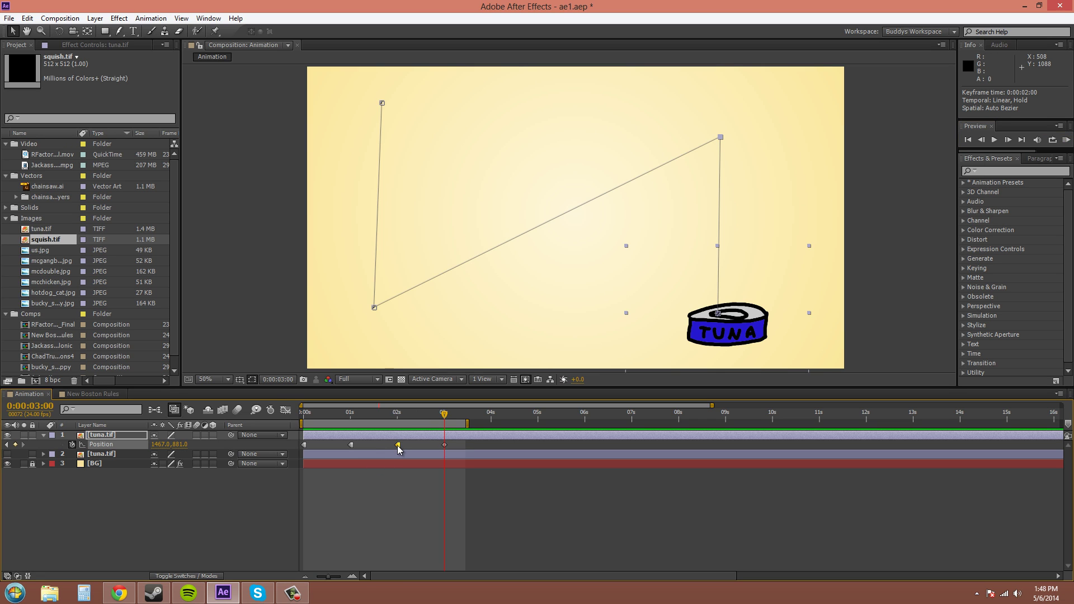
left_click(27, 18)
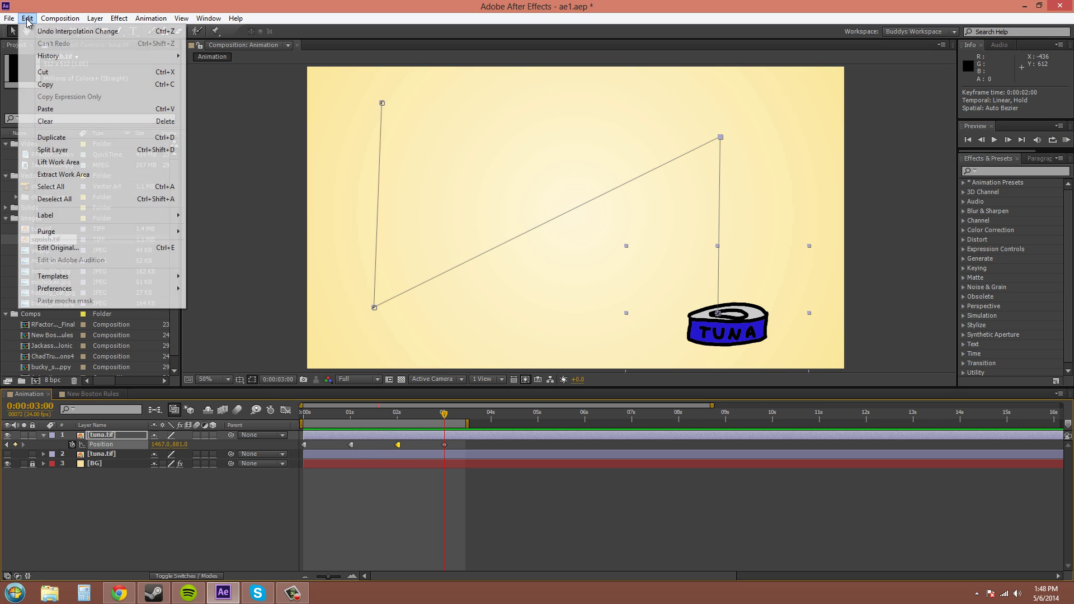
left_click(45, 85)
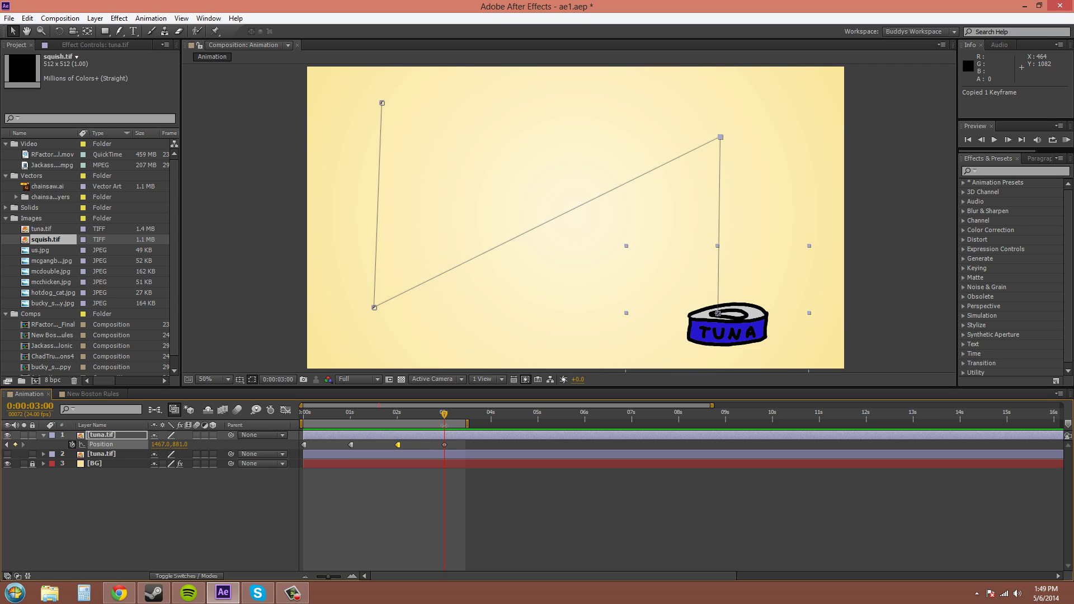
left_click(422, 416)
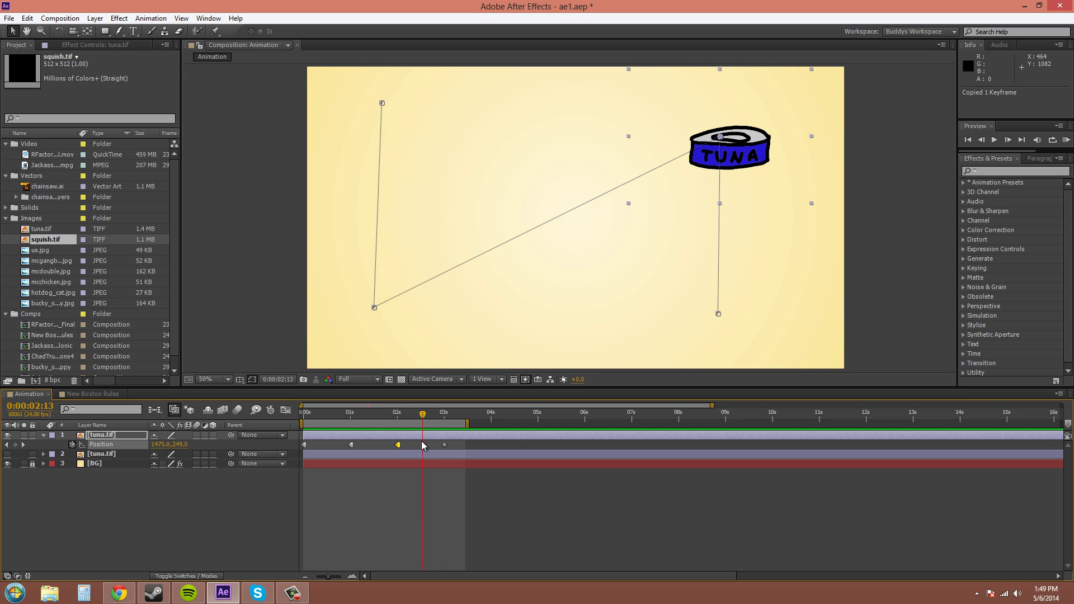
left_click(29, 19)
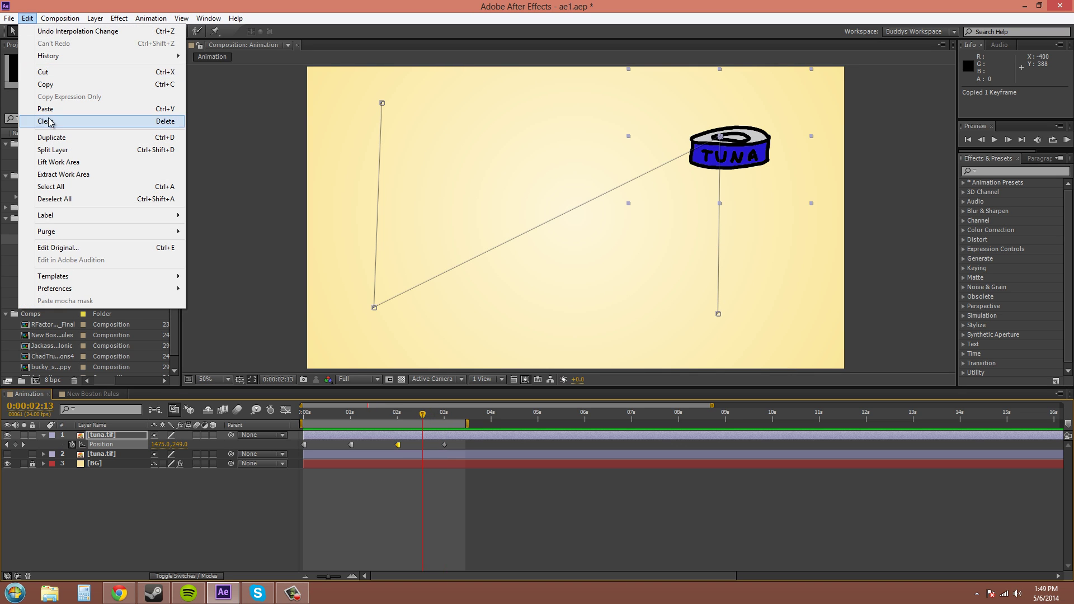
left_click(45, 109)
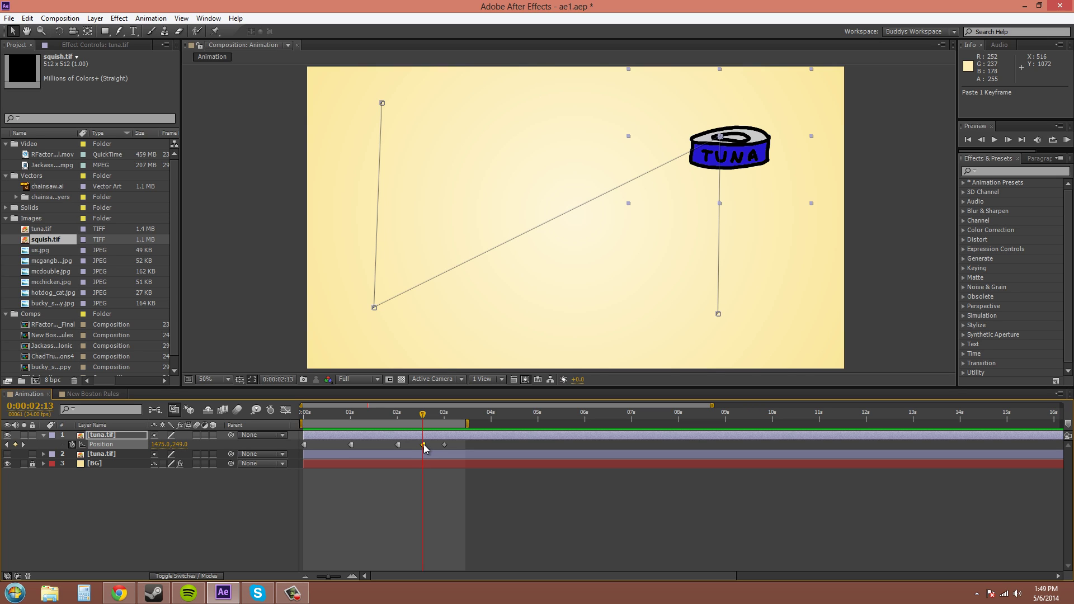
- Make the pasted 0:00:02:13 keyframe regular and preview the drop to lower right
left_click(423, 445)
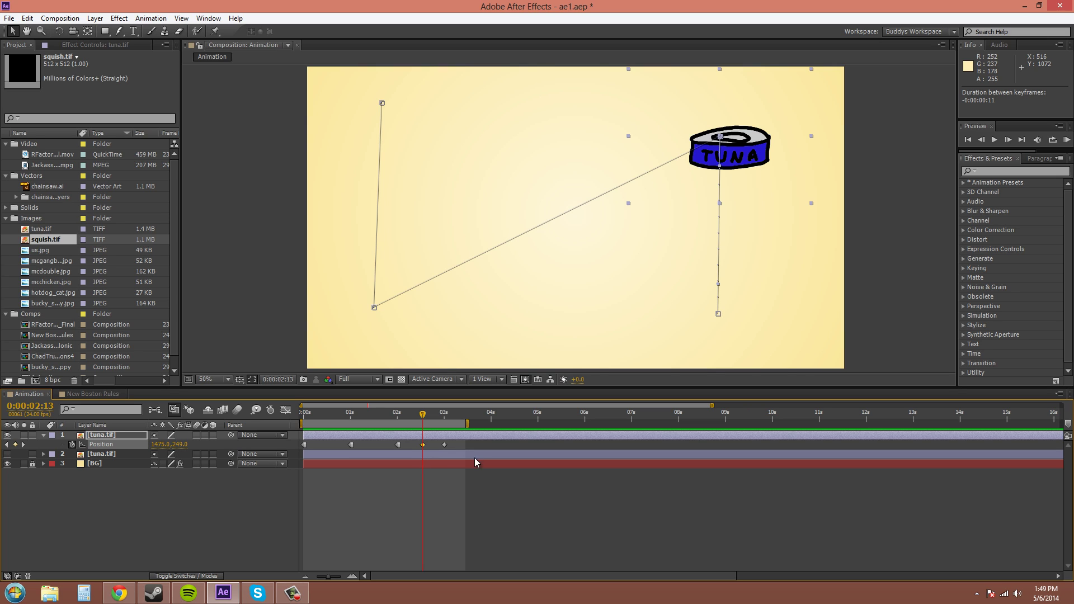
left_click(1066, 141)
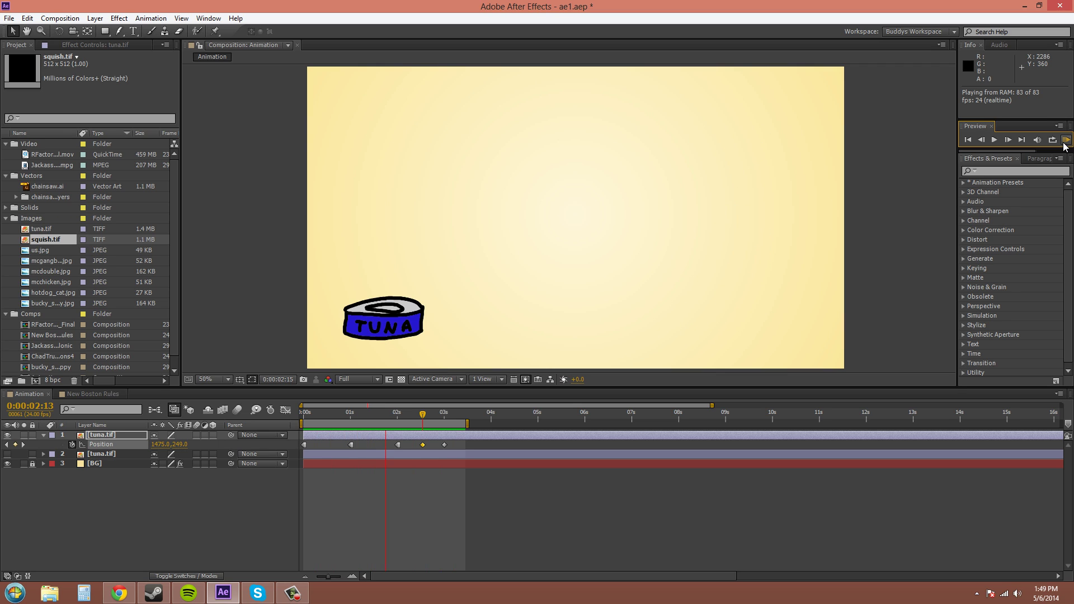
left_click(1064, 144)
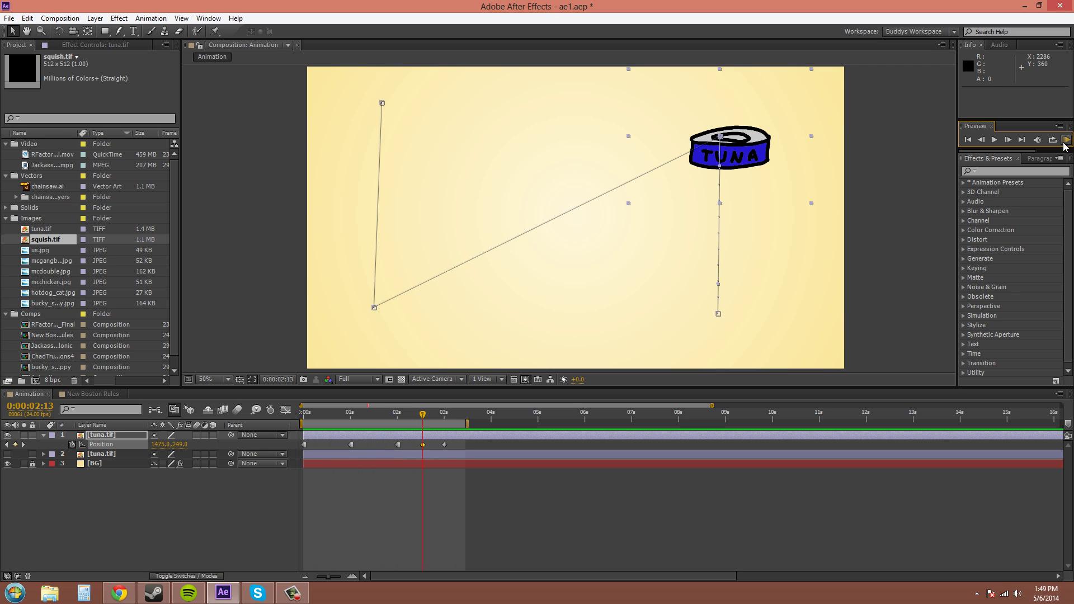
left_click(423, 445)
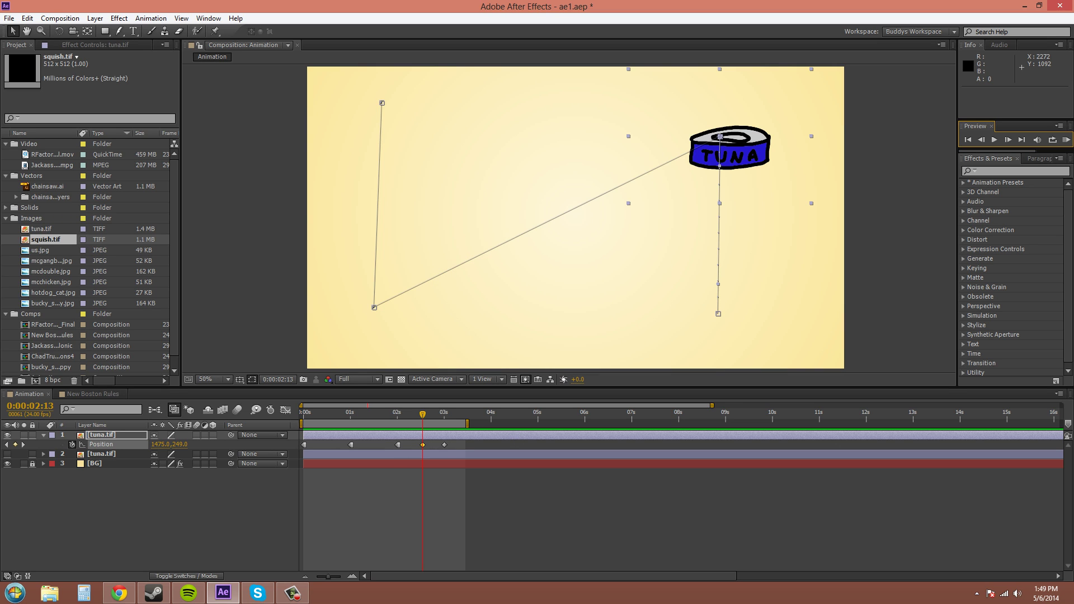